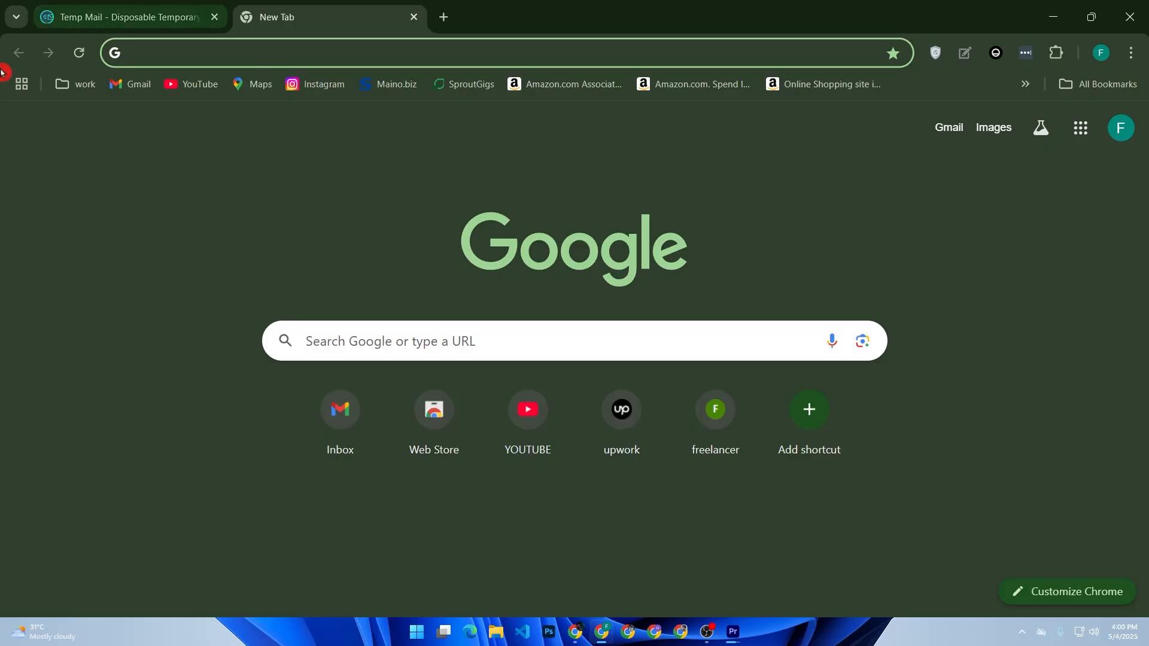
- Switch to the other Chrome profile window, search Google for "stripe" and open the official Stripe website
left_click(628, 632)
left_click(499, 342)
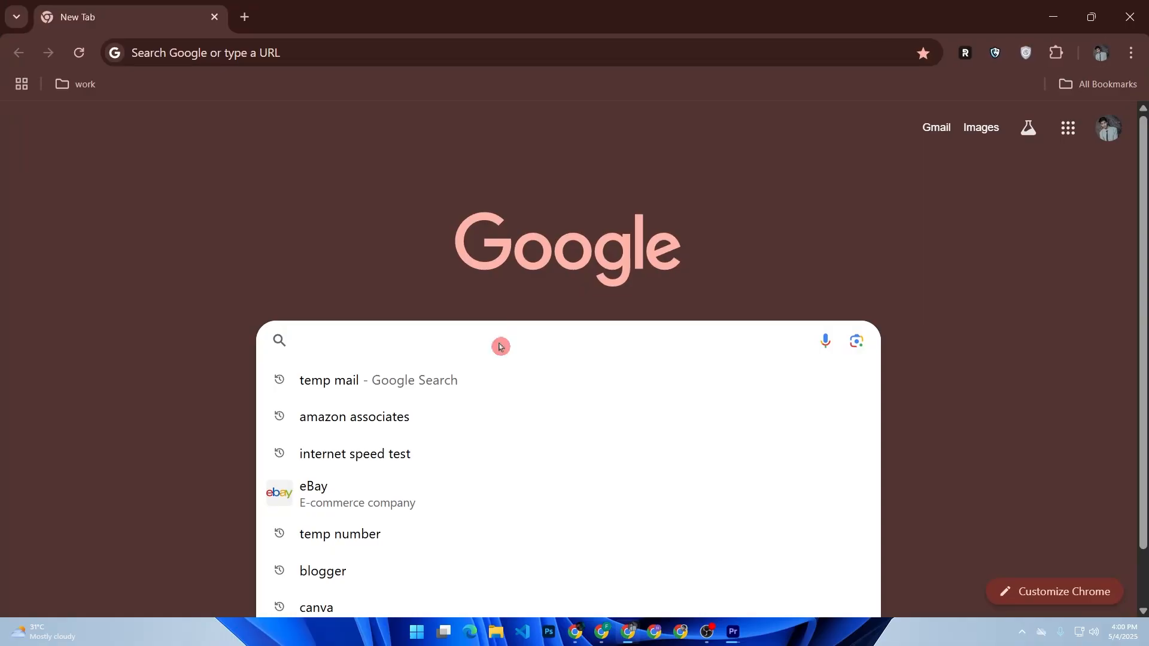
type("stripe")
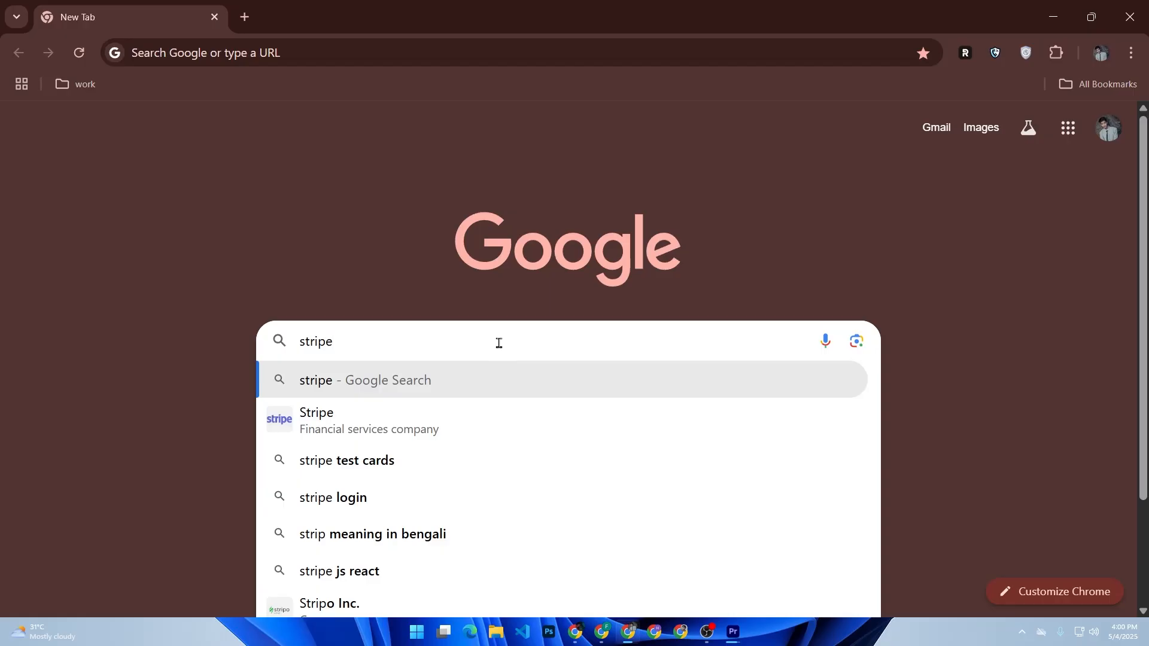
key("Return")
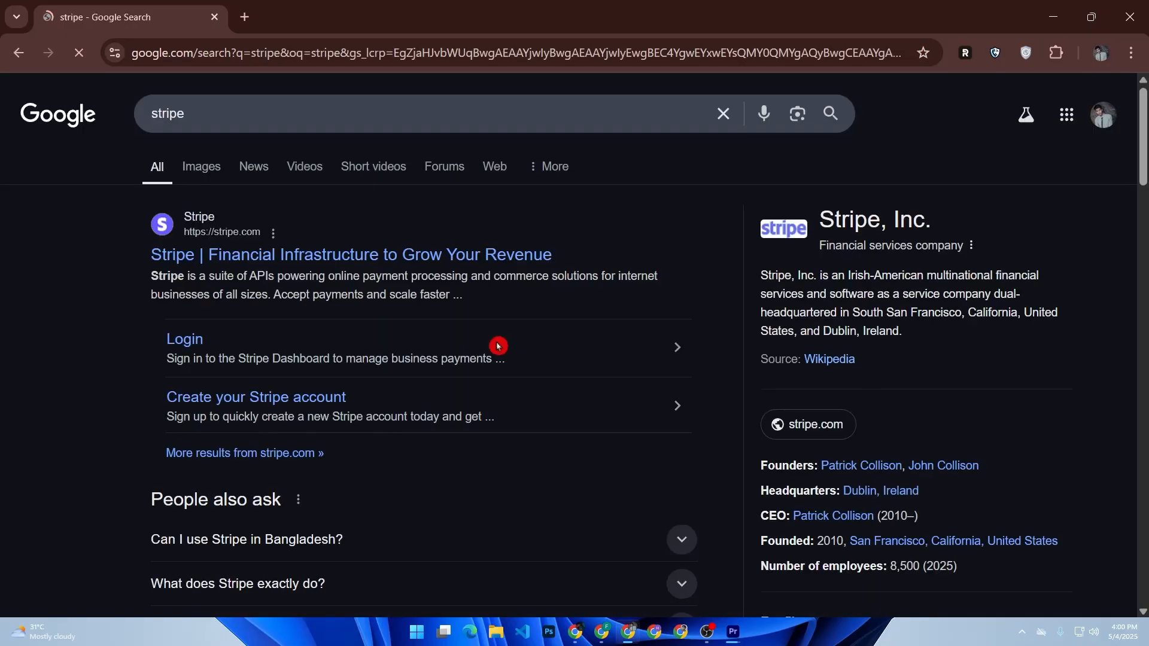
left_click(398, 263)
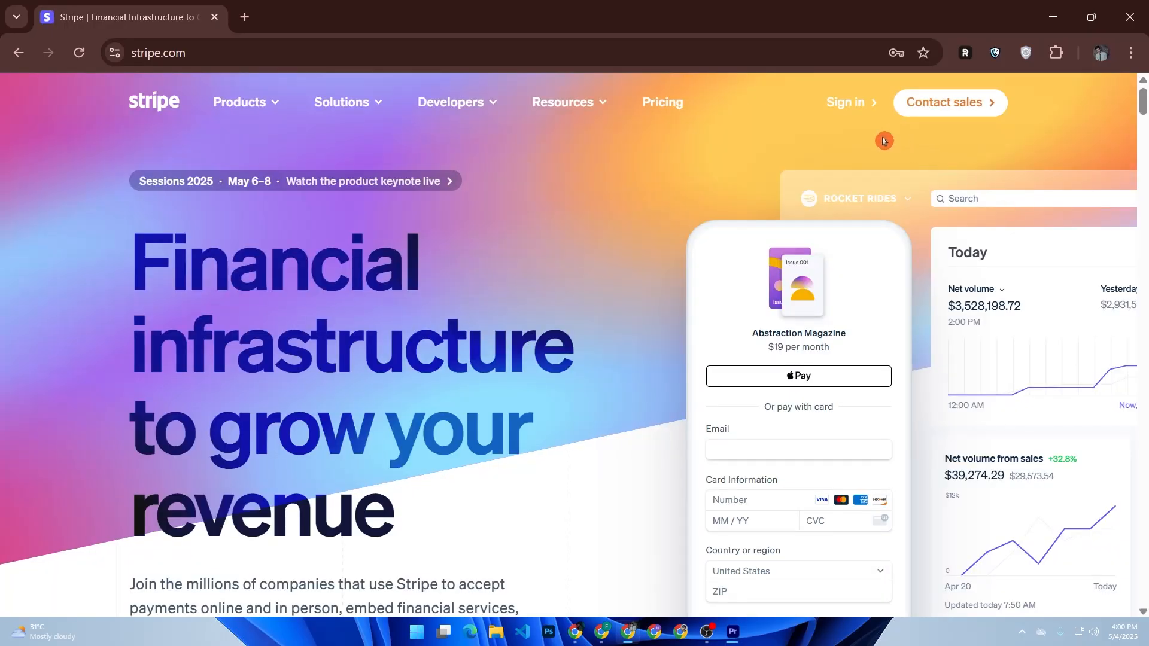
- Examine the email sign-up field for starting a new account on the Stripe homepage
scroll(526, 251, "down", 5)
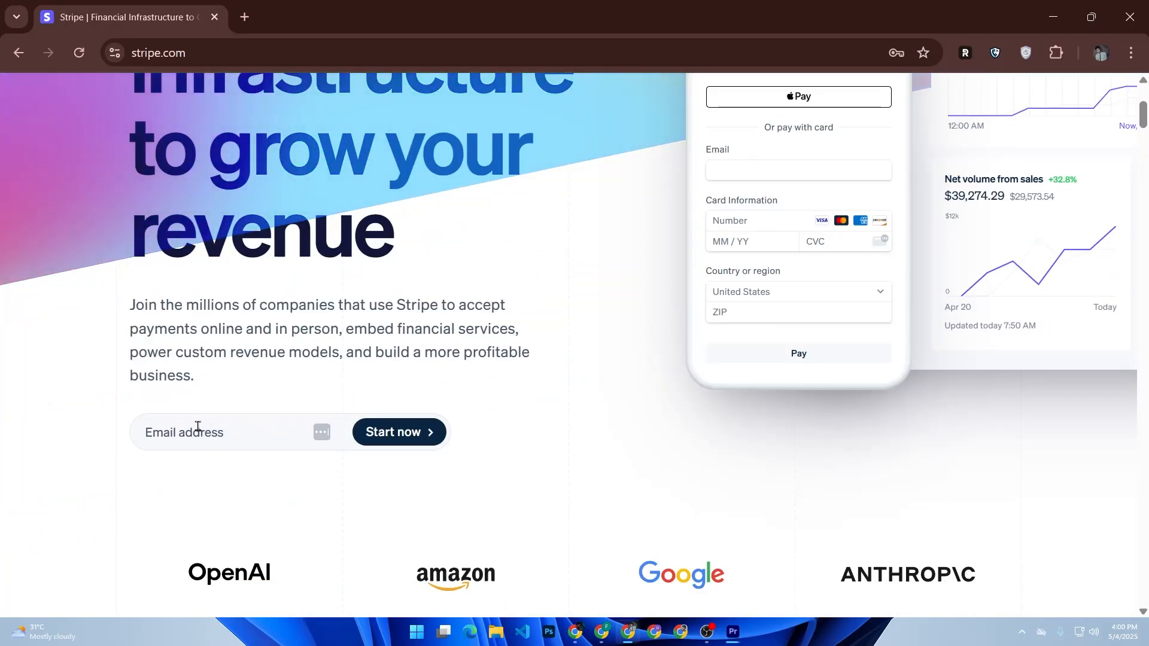
left_click(219, 429)
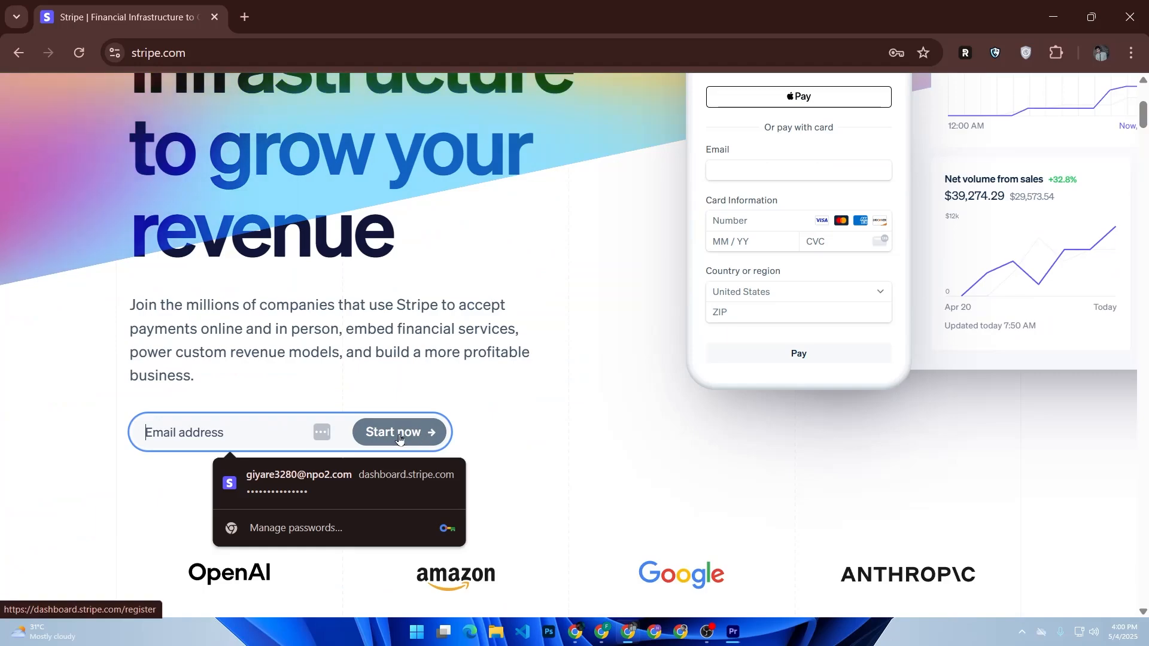
left_click(477, 355)
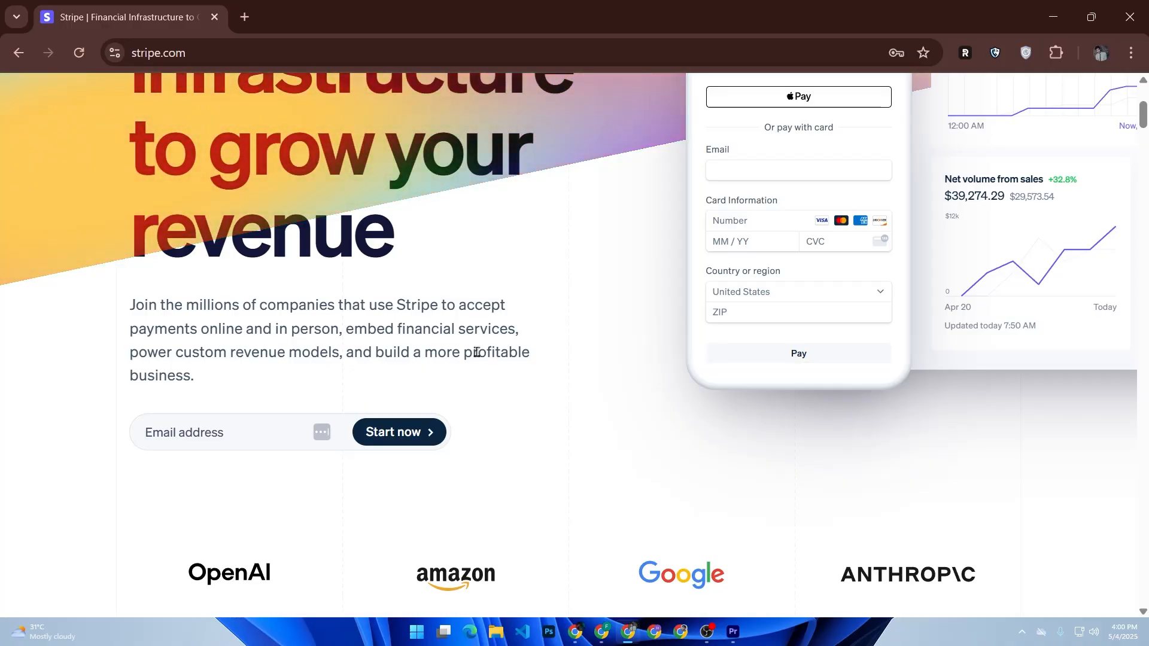
scroll(477, 352, "up", 5)
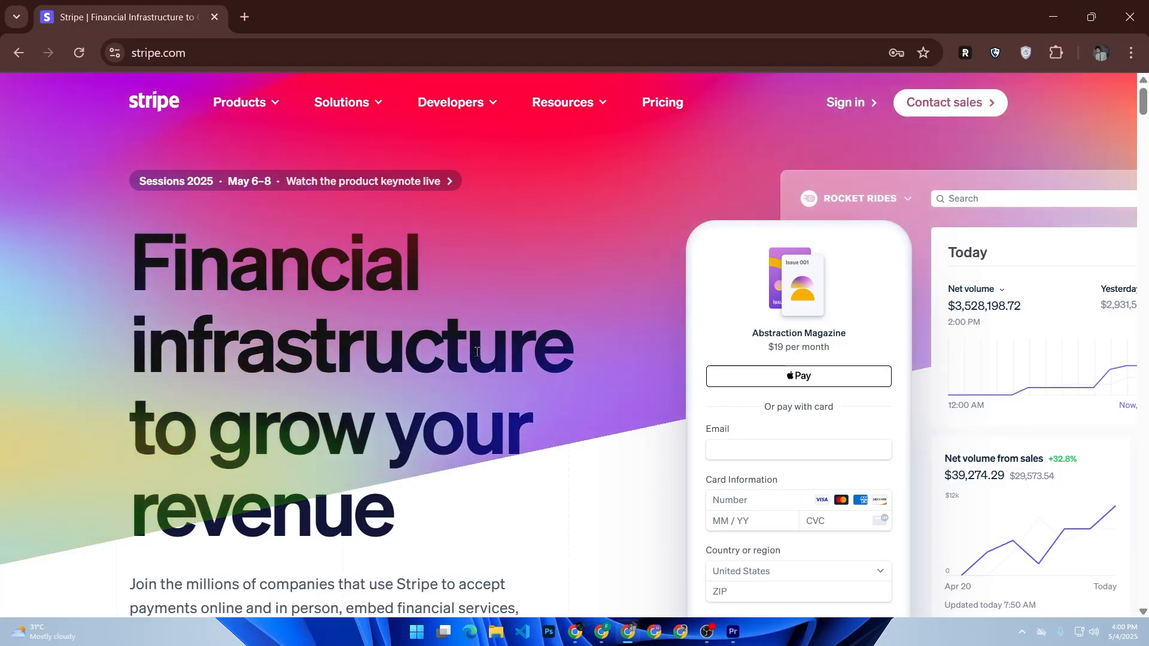
- Switch back to the first Chrome profile window, search Google for "stripe" and open the official Stripe website
left_click(609, 639)
left_click(526, 359)
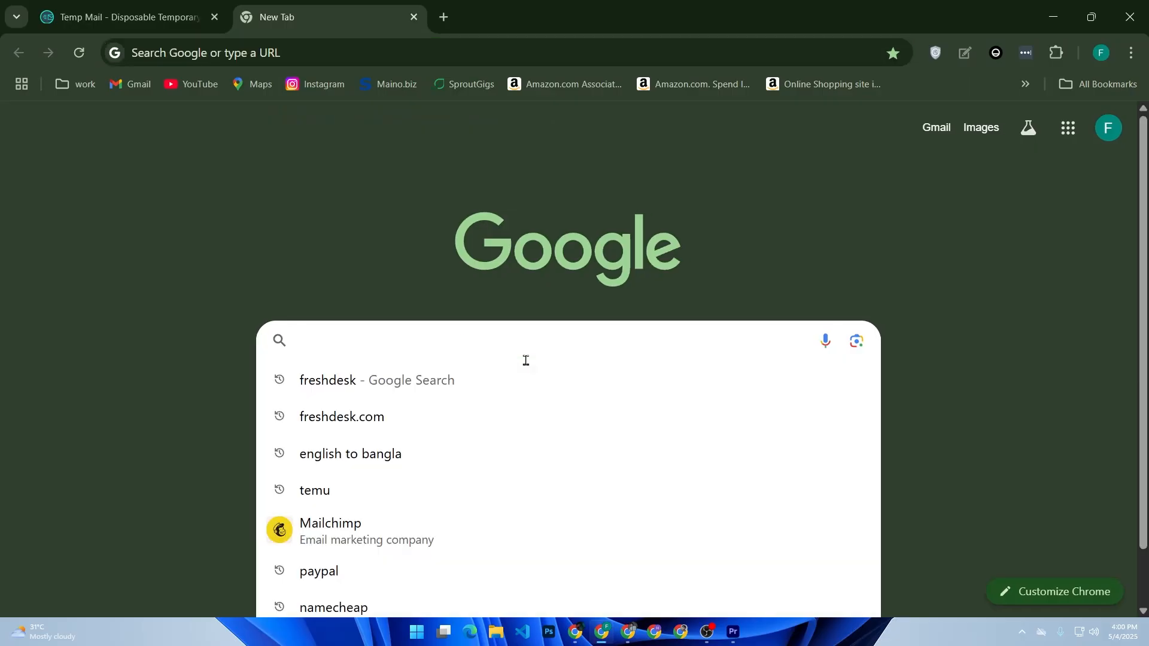
type("sri")
key("BackSpace")
key("BackSpace")
type("t")
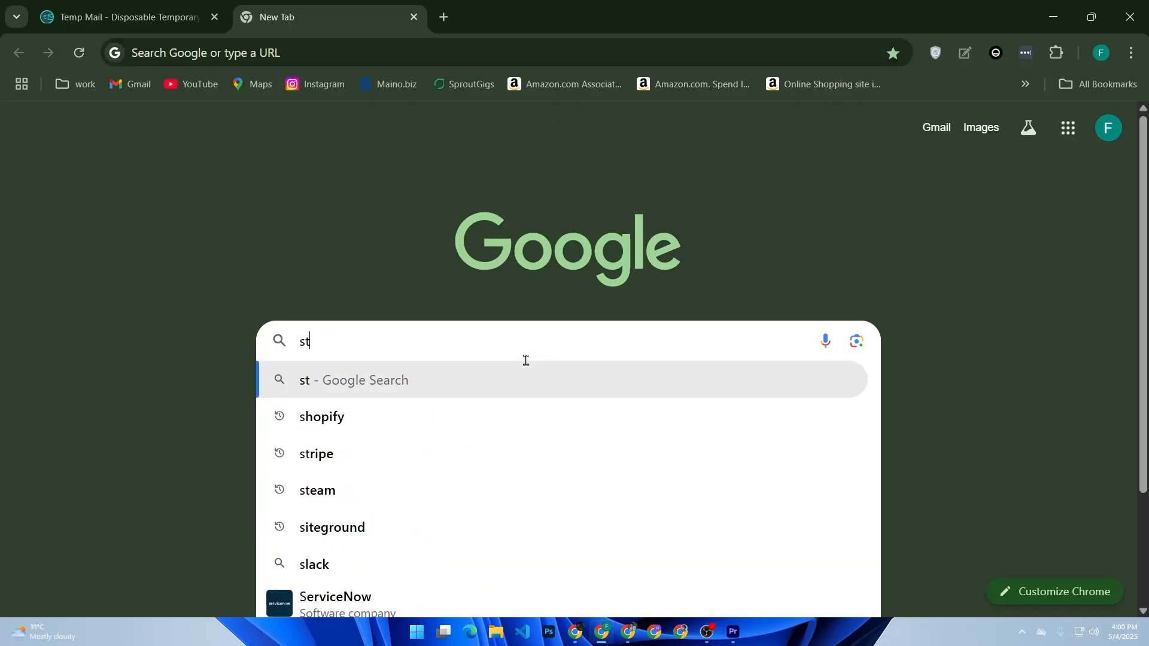
type("i")
key("BackSpace")
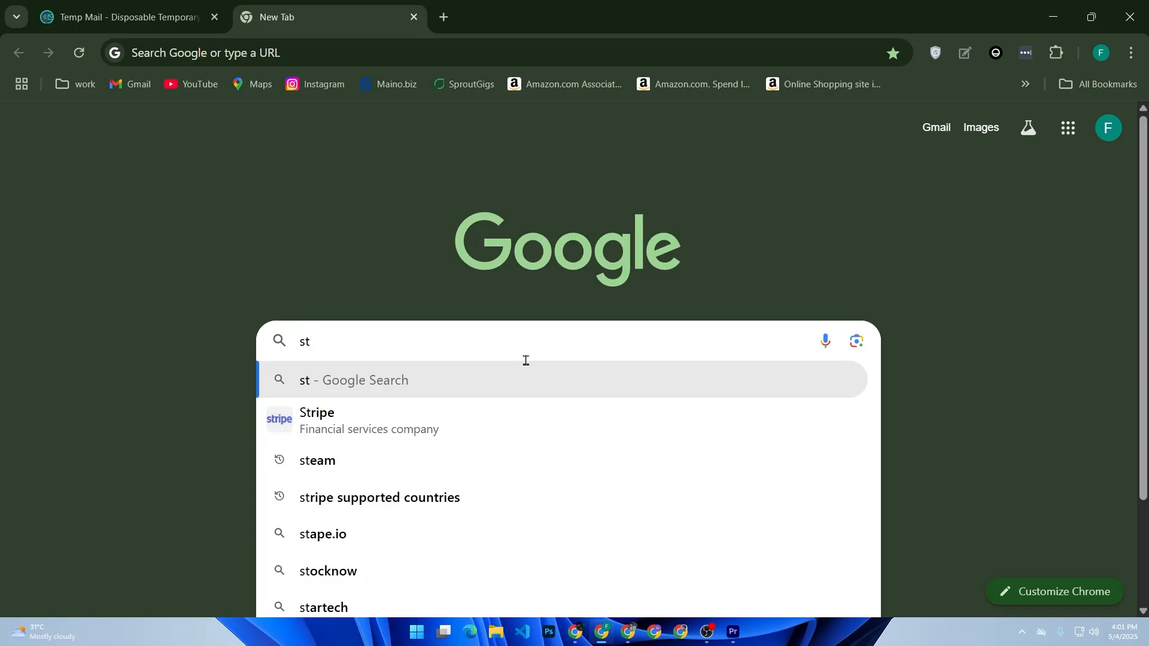
key("Down")
key("Return")
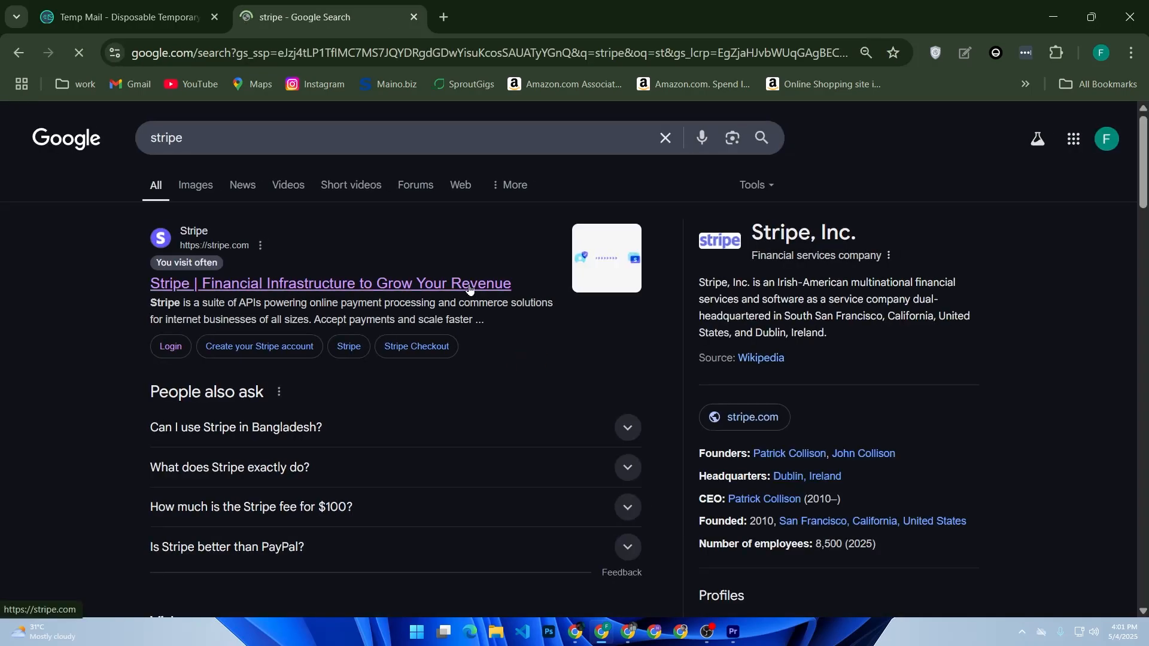
left_click(469, 288)
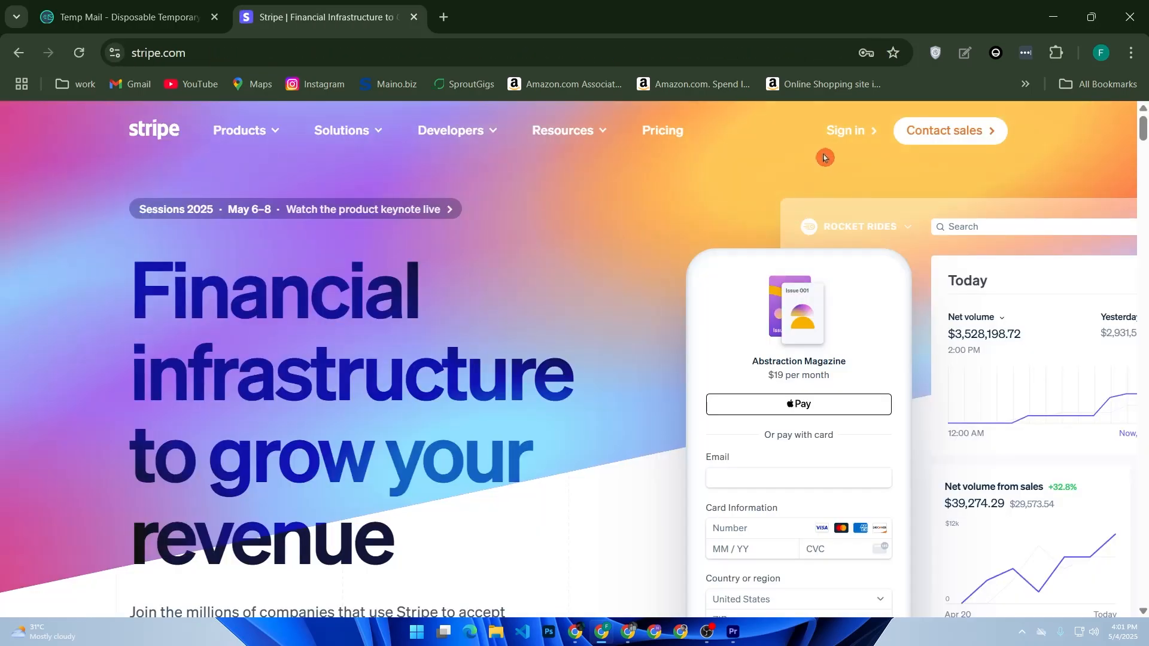
- Sign in to the Stripe dashboard and open the form for completing the business profile
left_click(838, 141)
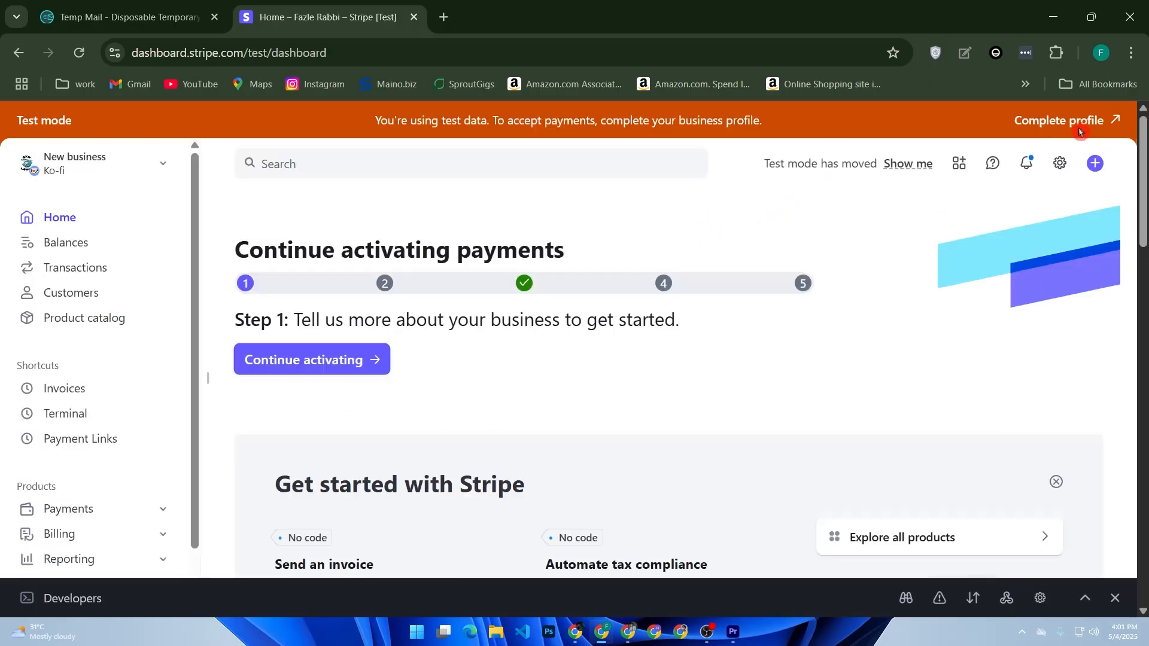
left_click(1099, 125)
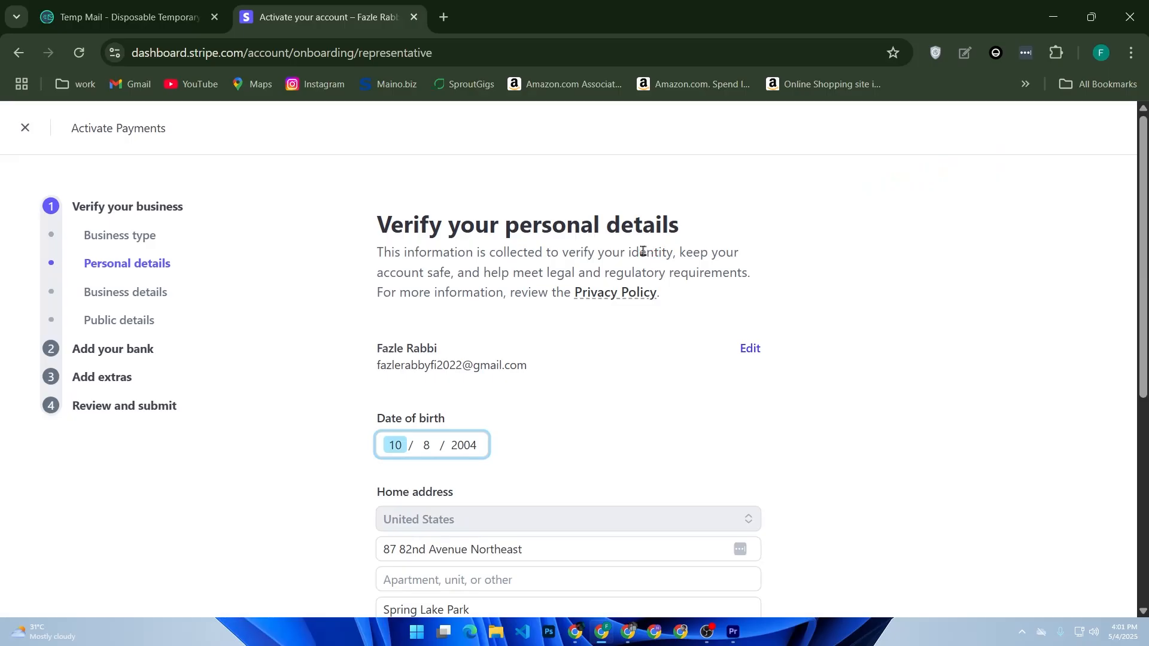
scroll(500, 329, "down", 4)
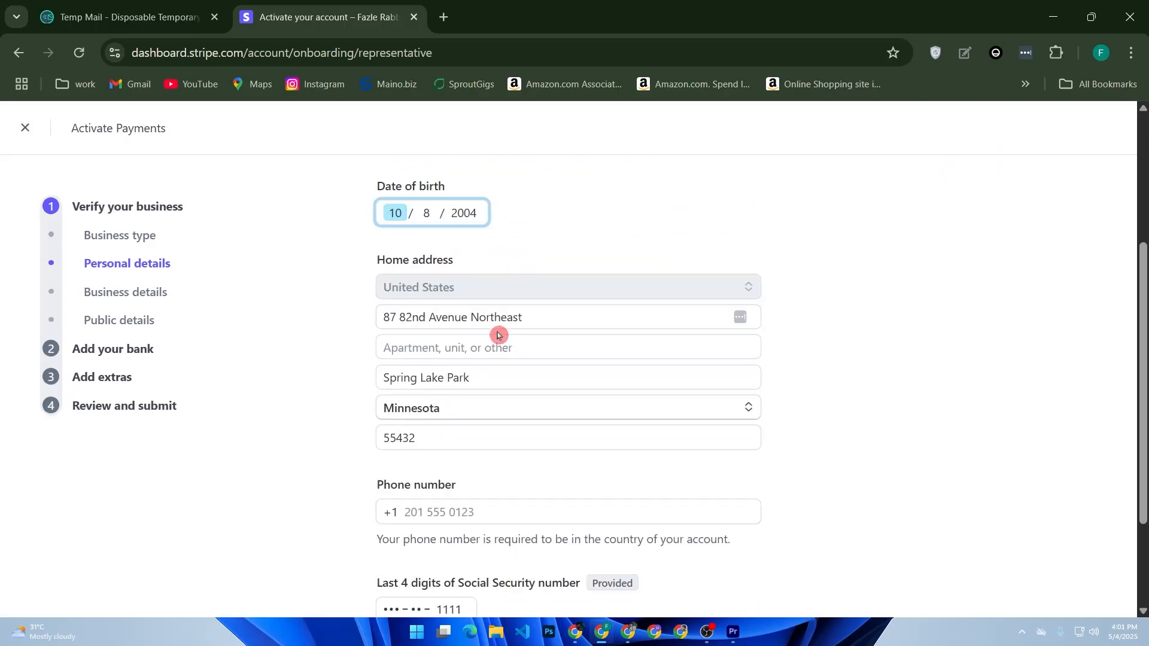
- Look through the business type, personal details, business details and public details sections of the business verification
left_click(144, 244)
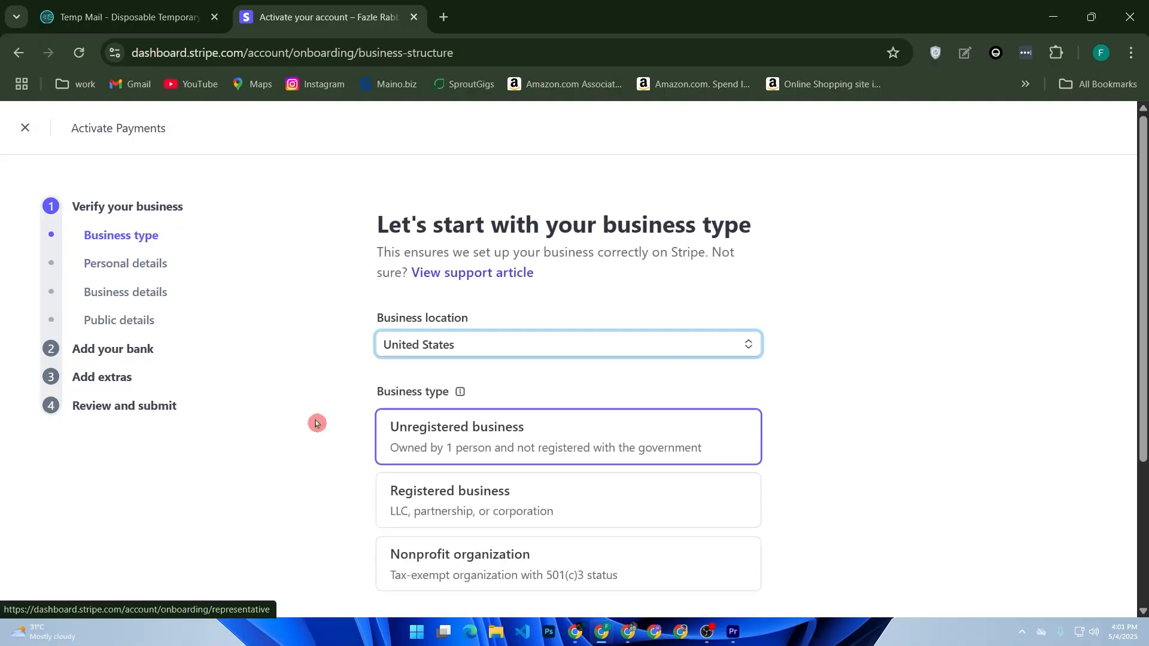
scroll(500, 389, "down", 3)
scroll(455, 375, "up", 3)
left_click(137, 271)
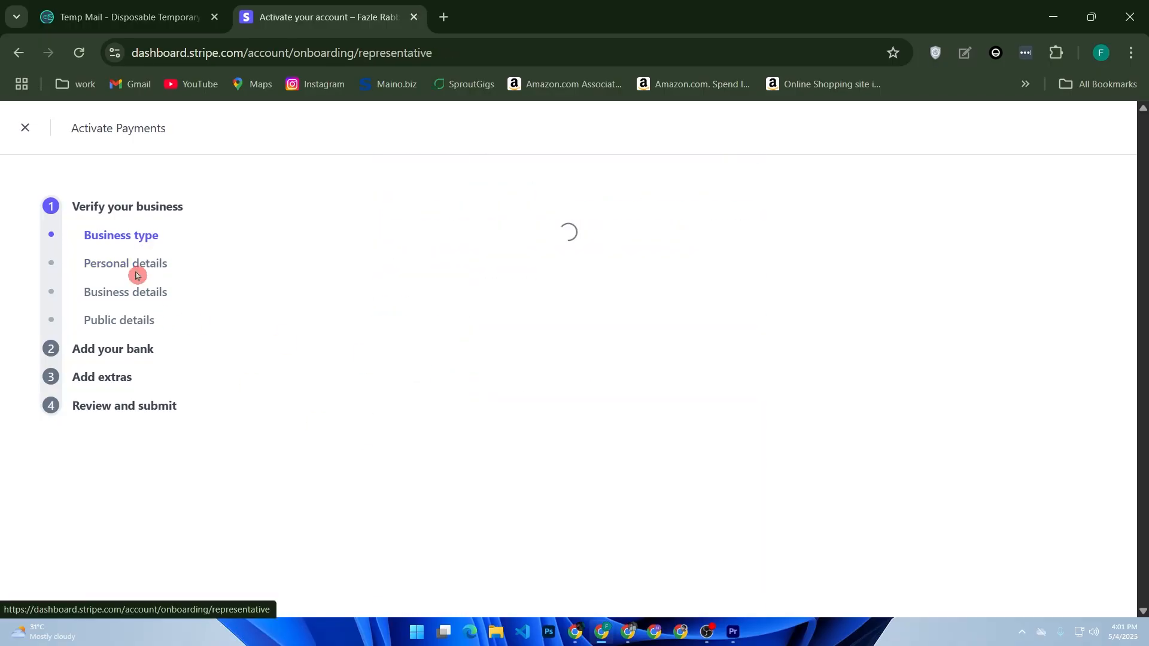
left_click(133, 302)
left_click(132, 328)
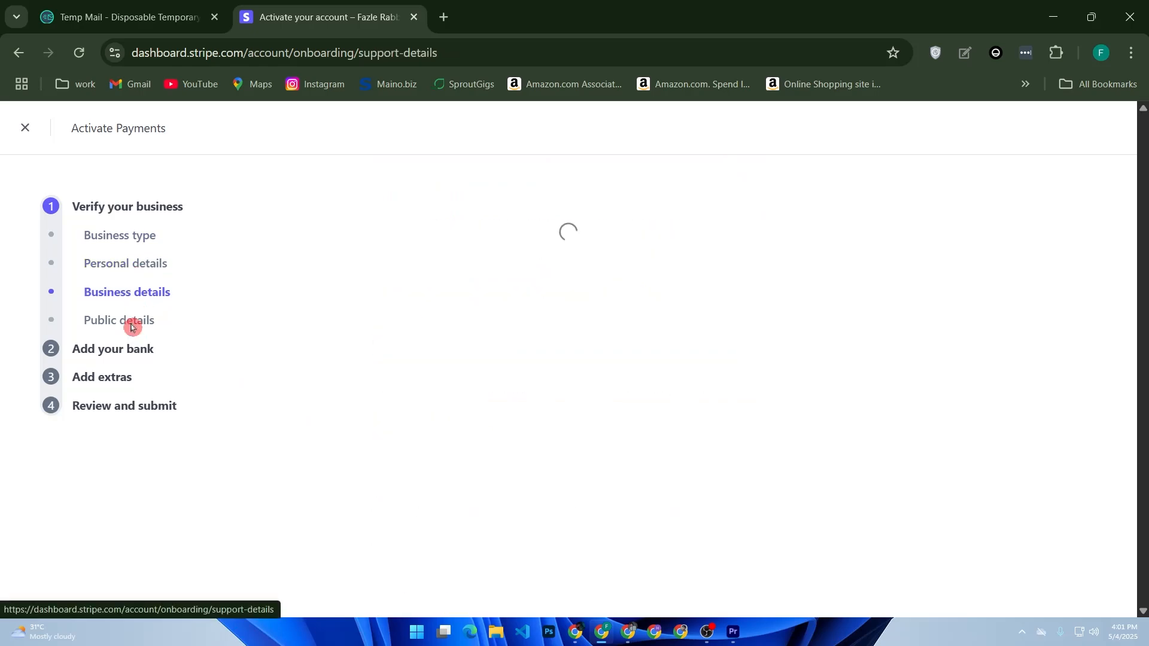
- Review the bank choices for payouts and the summary of the account information under Review and submit
left_click(126, 357)
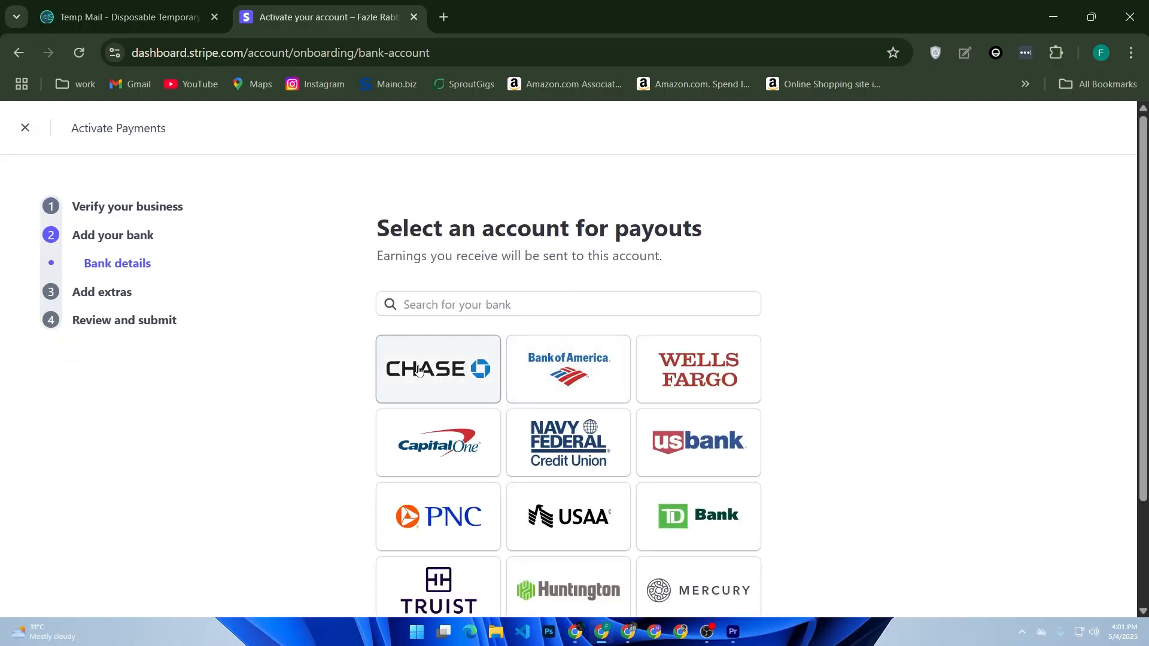
scroll(437, 365, "down", 2)
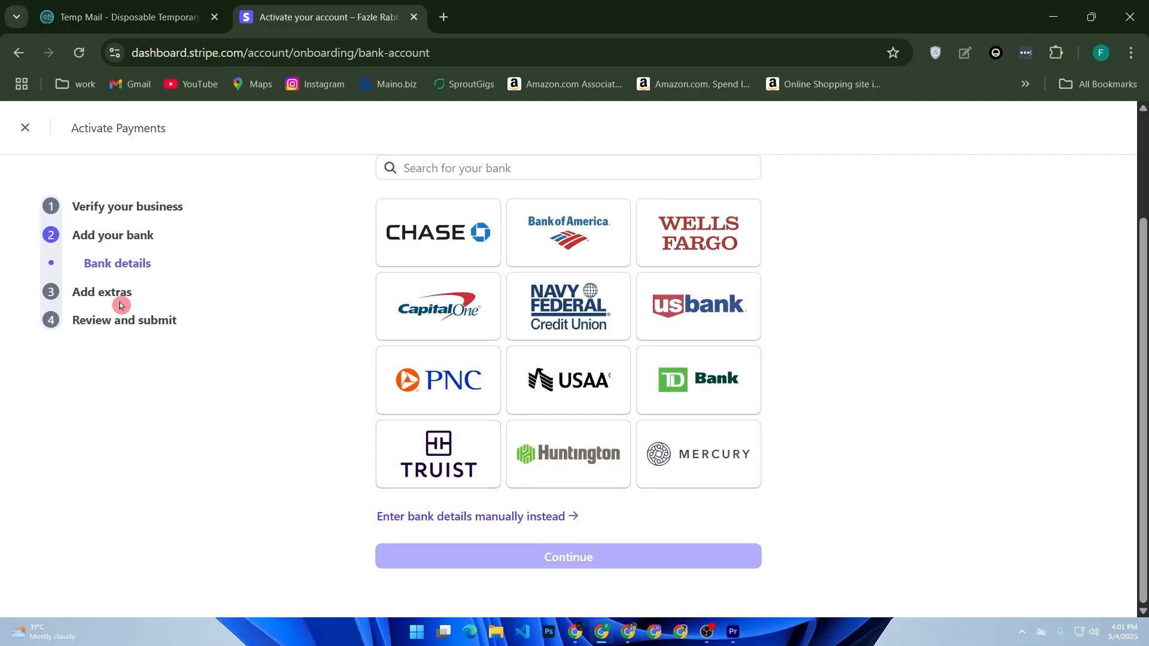
left_click(112, 320)
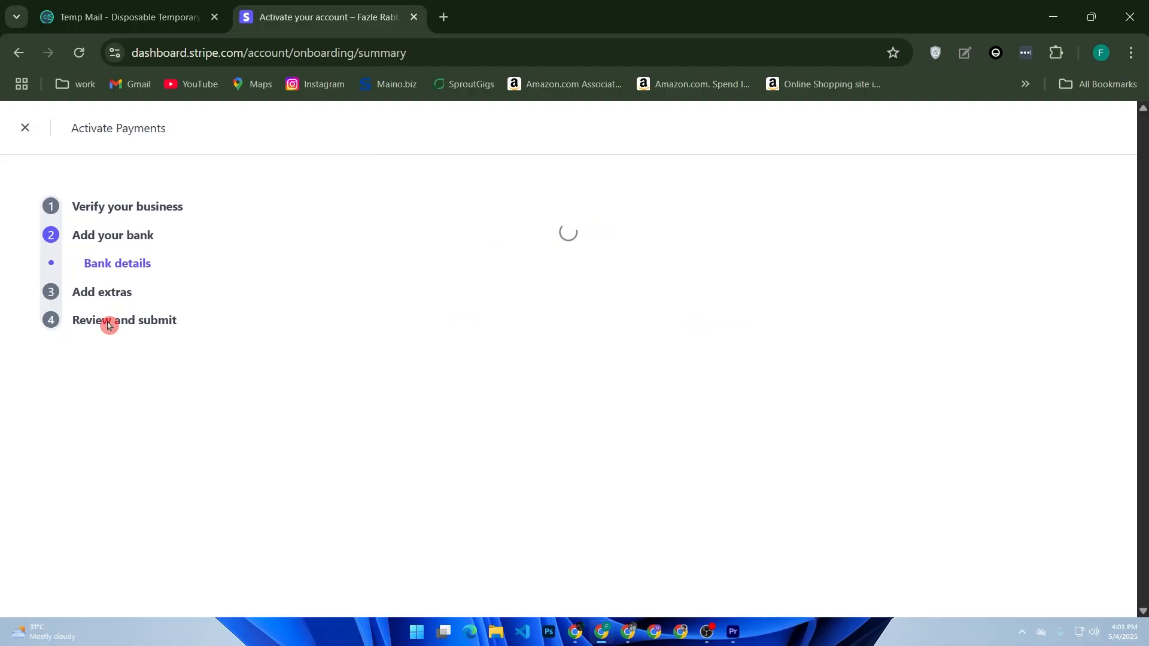
scroll(383, 383, "down", 10)
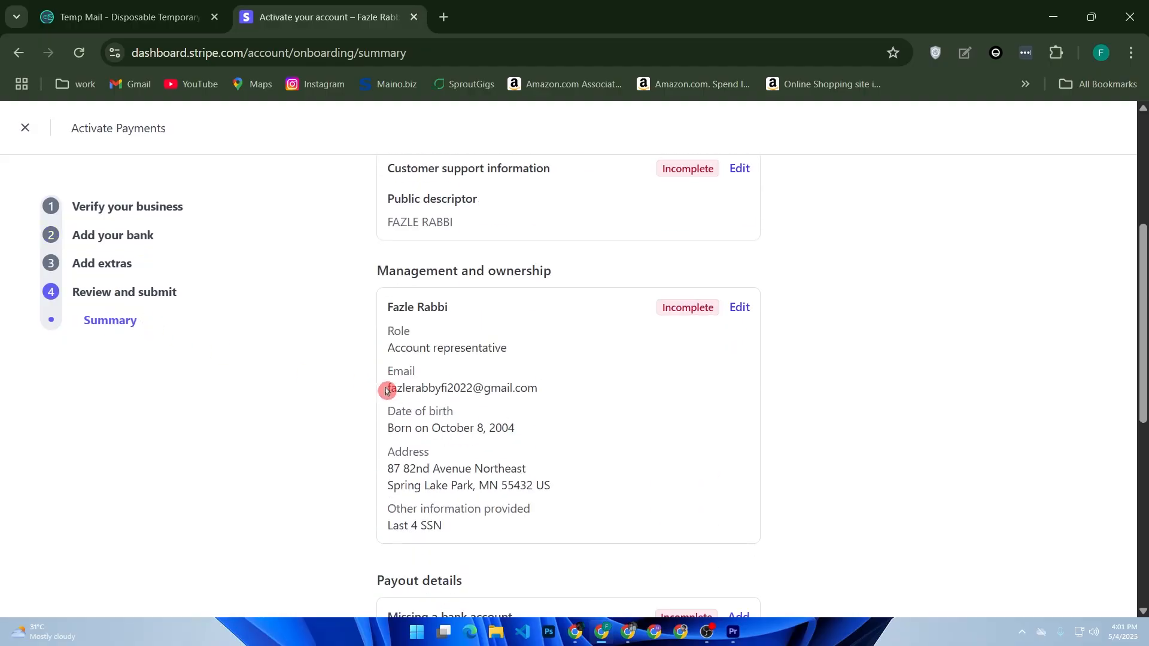
scroll(386, 395, "down", 3)
scroll(398, 392, "up", 15)
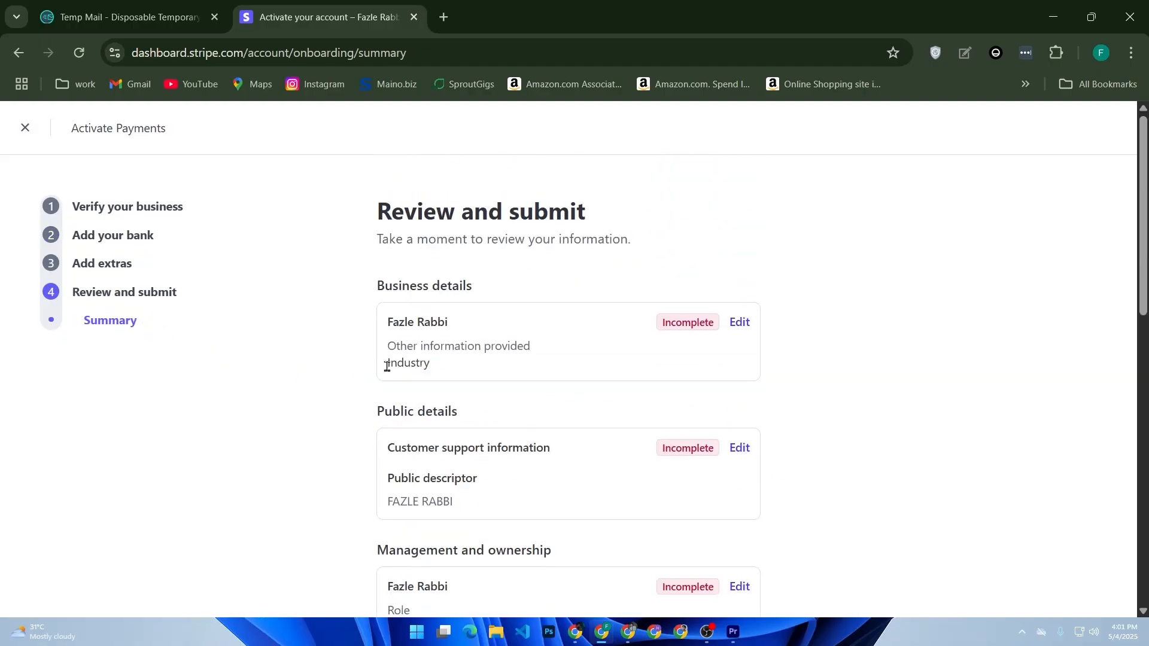
- Leave the payment activation form and open the Payment Links page from the Payments products
left_click(24, 128)
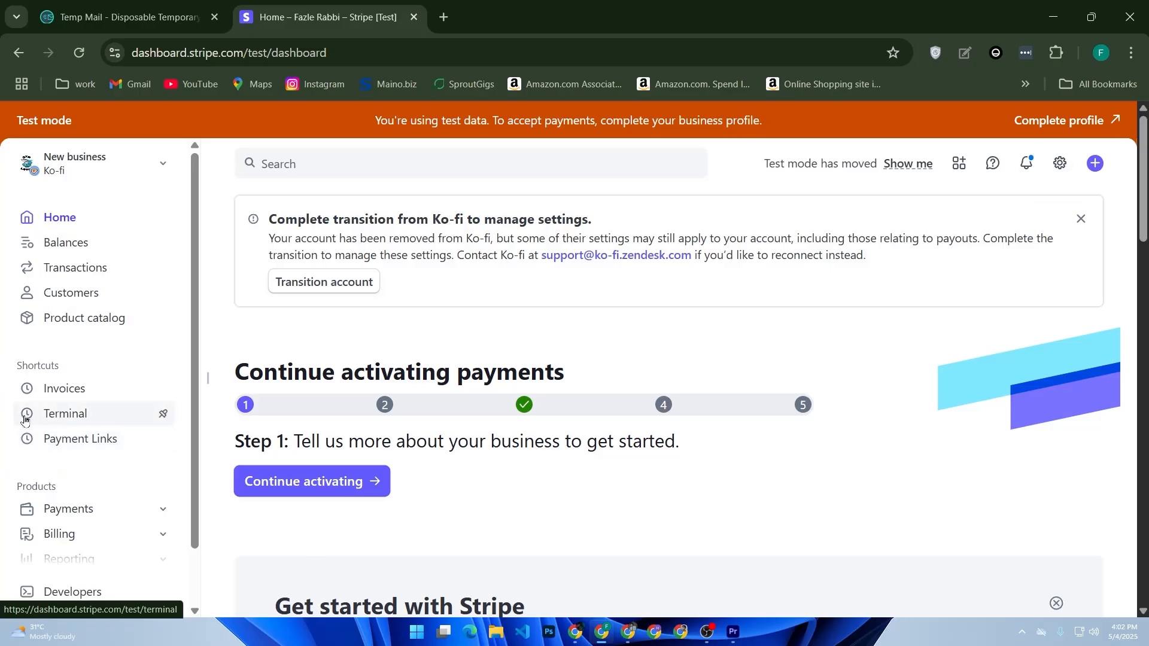
left_click(105, 508)
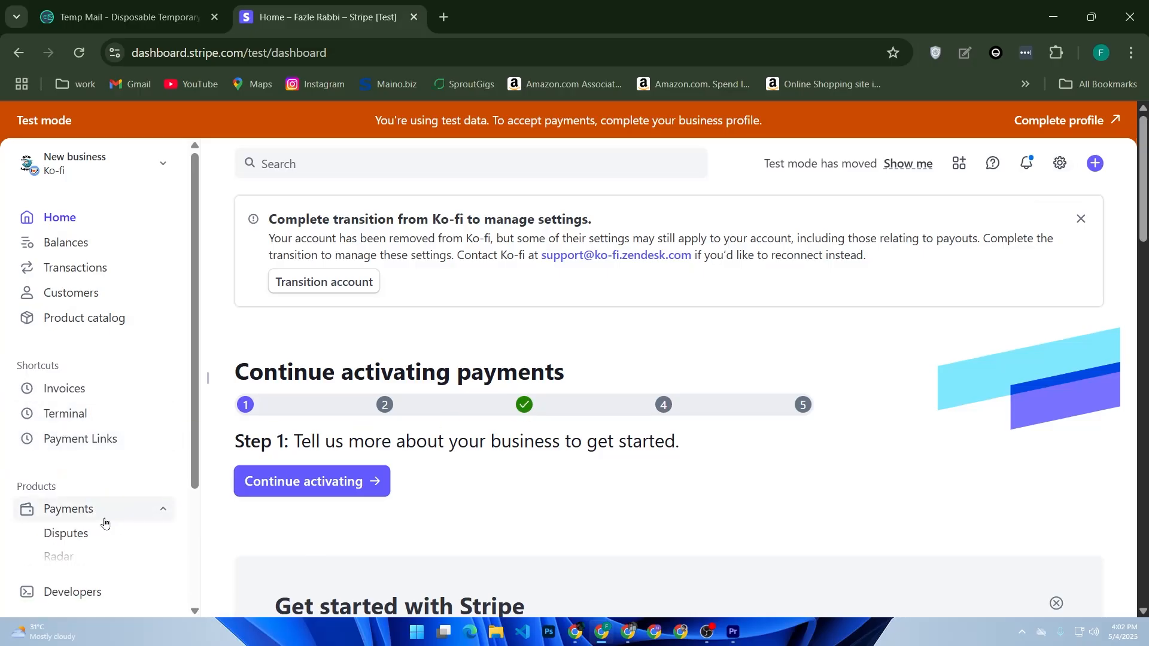
scroll(116, 518, "down", 3)
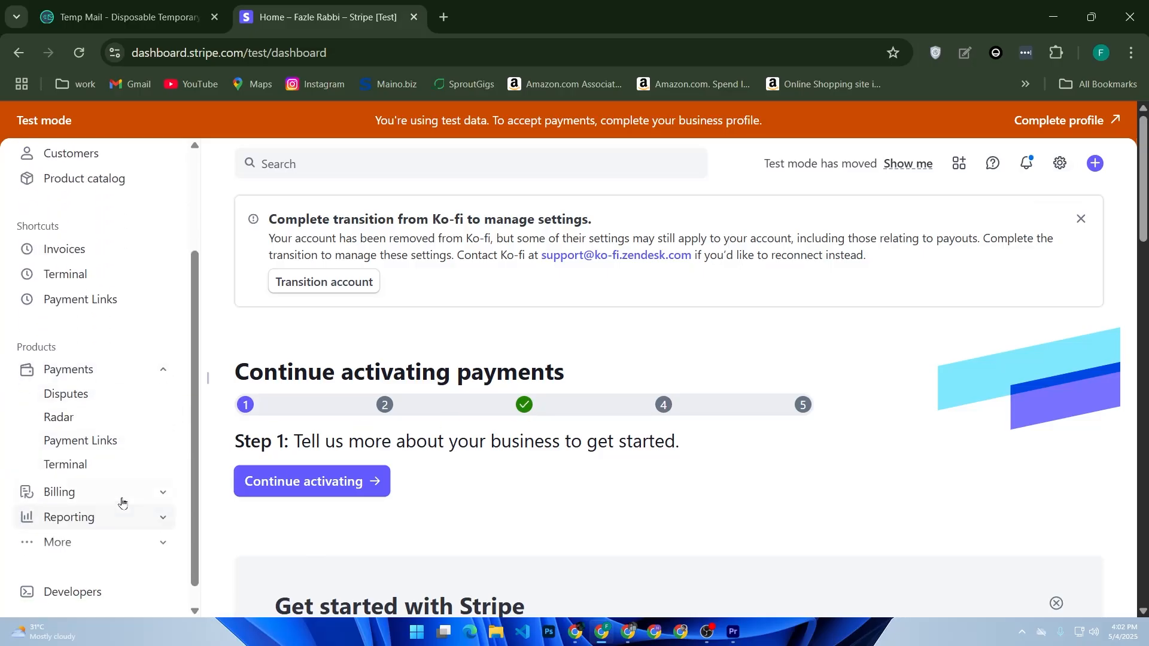
left_click(71, 448)
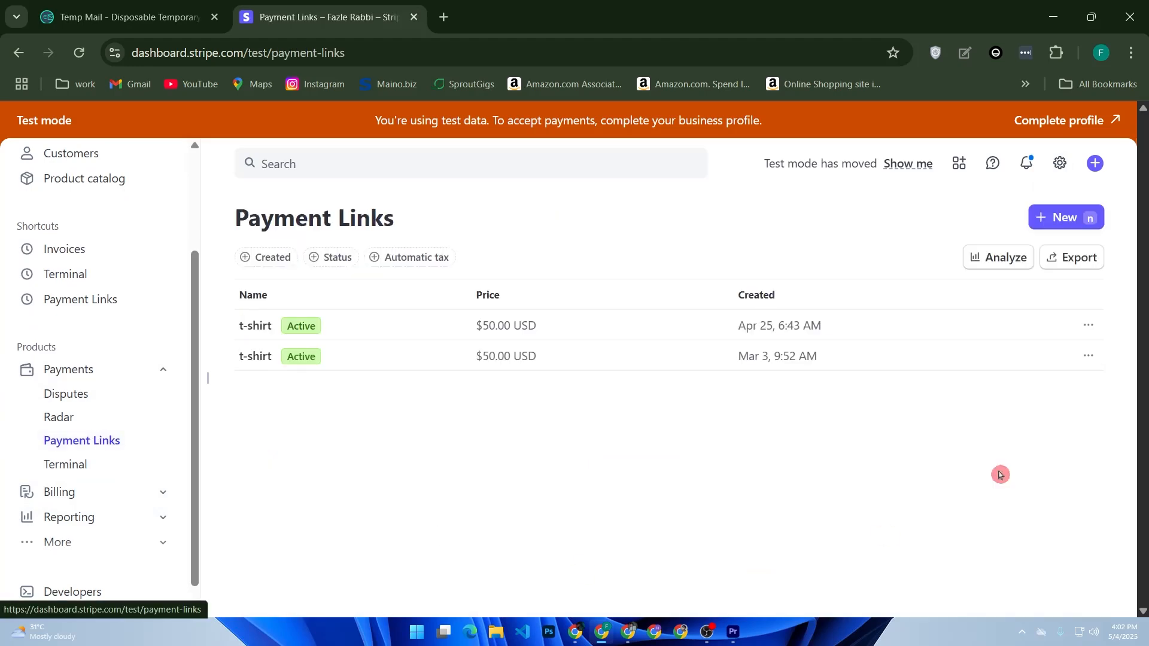
- Start a new payment link for products or subscriptions and begin adding "mug" as a new product
left_click(1063, 215)
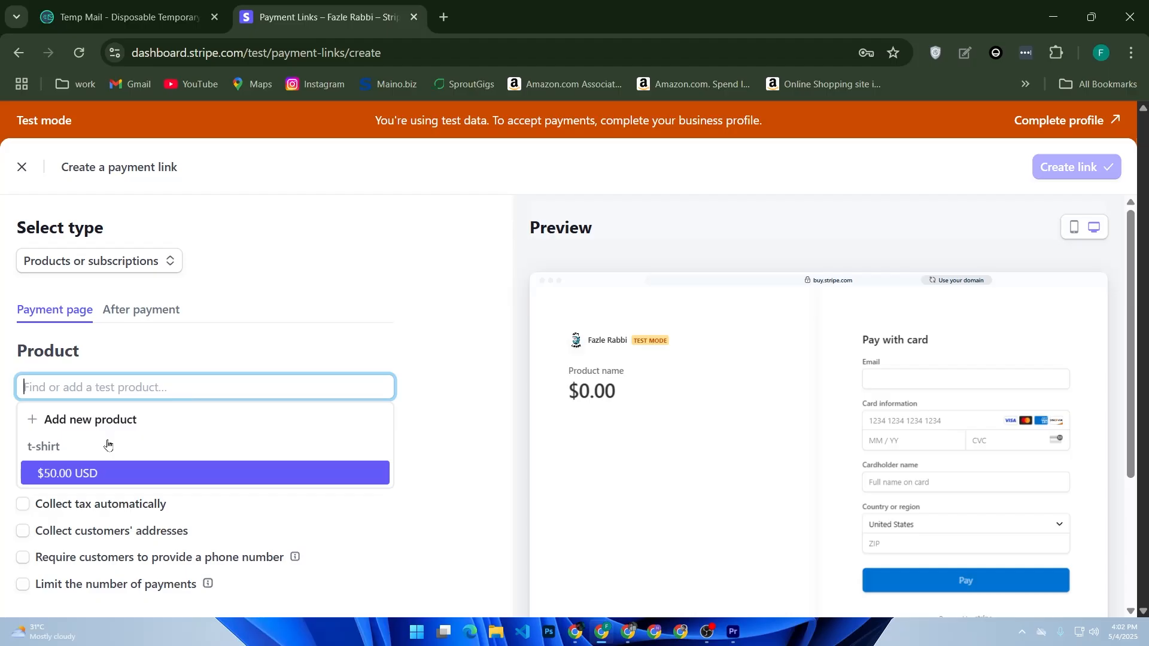
type("mug")
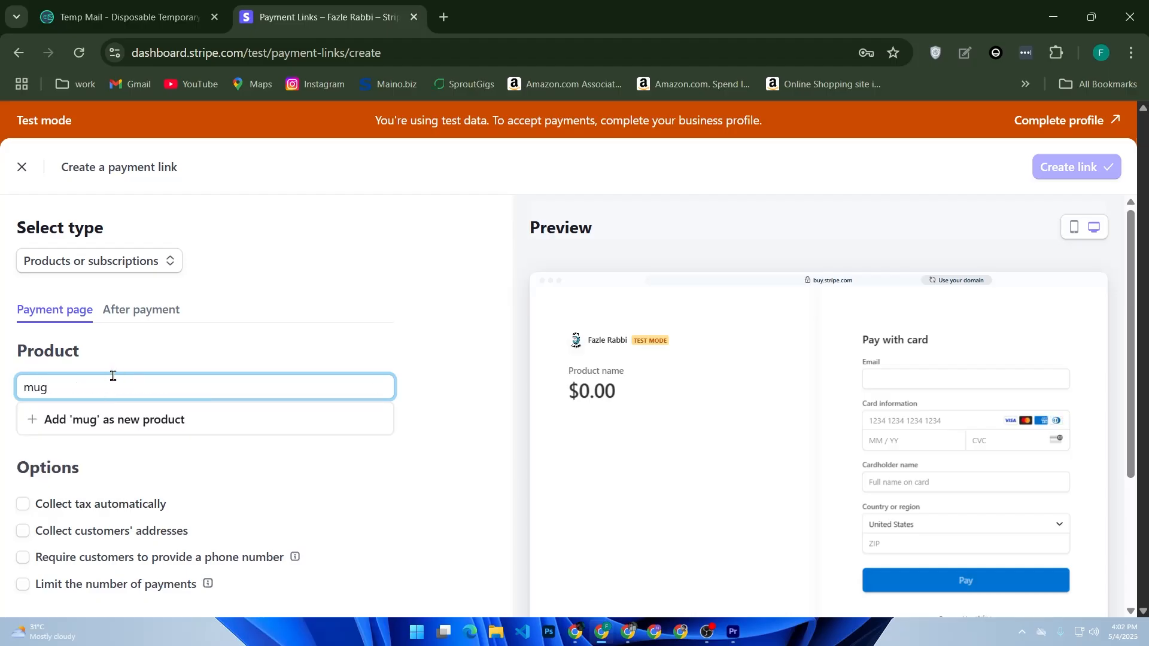
left_click(115, 419)
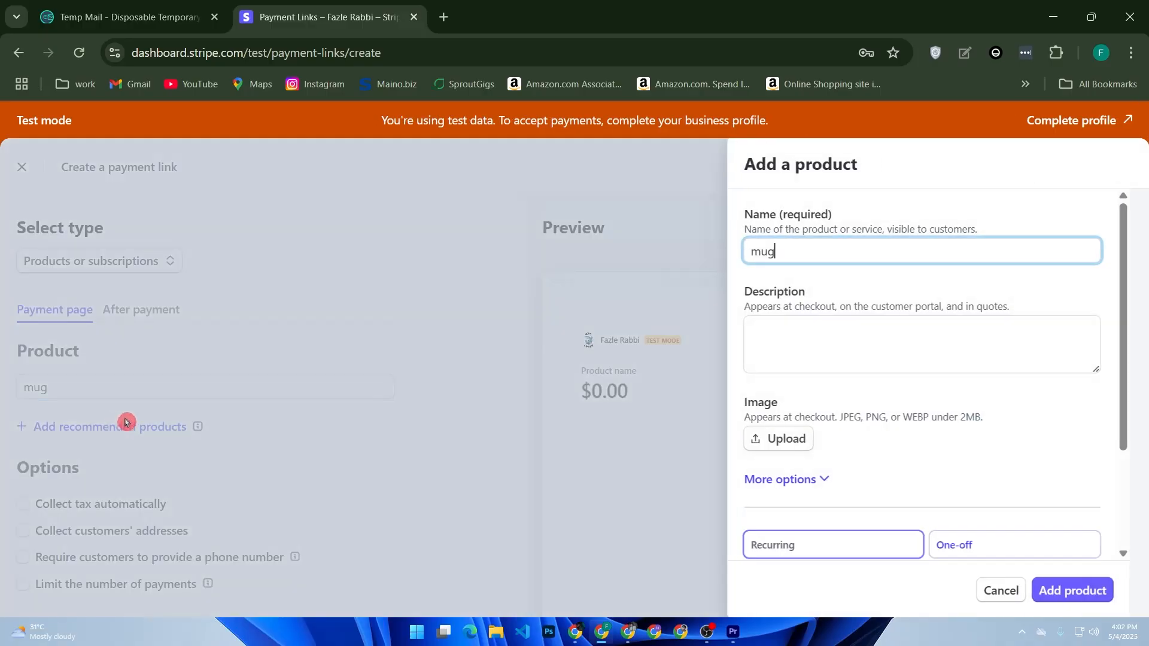
- Name the product "Printed mug", set its one-off price to 50.00 USD and add it to the payment link
left_click(419, 252)
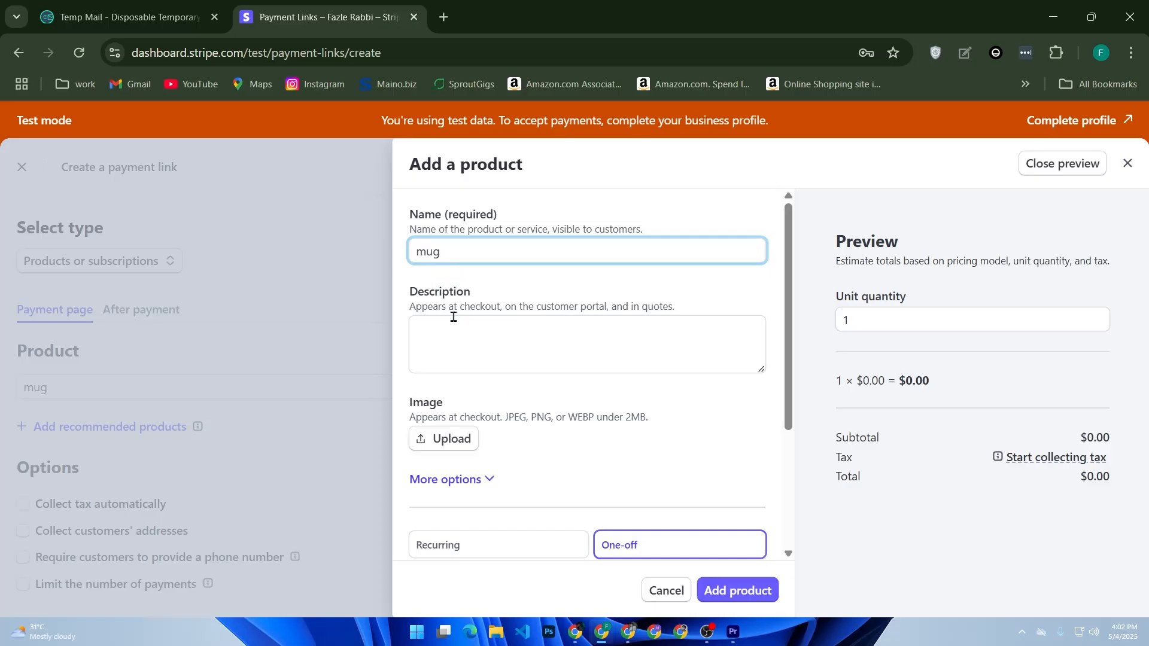
type("Printed")
left_click(453, 319)
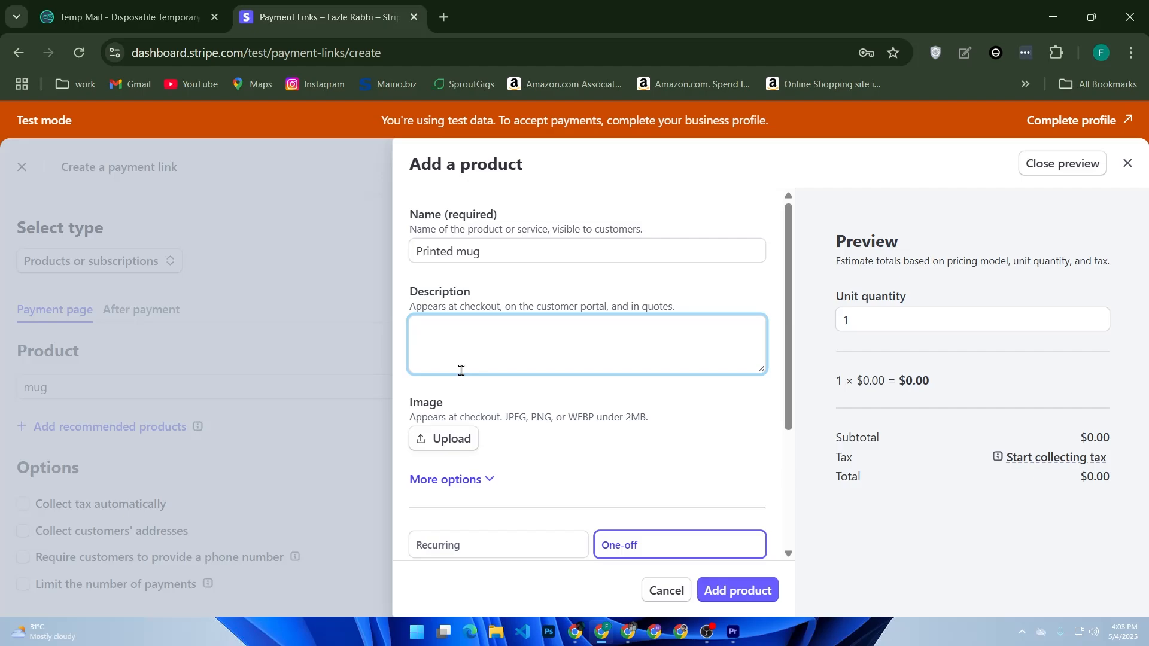
scroll(509, 368, "down", 3)
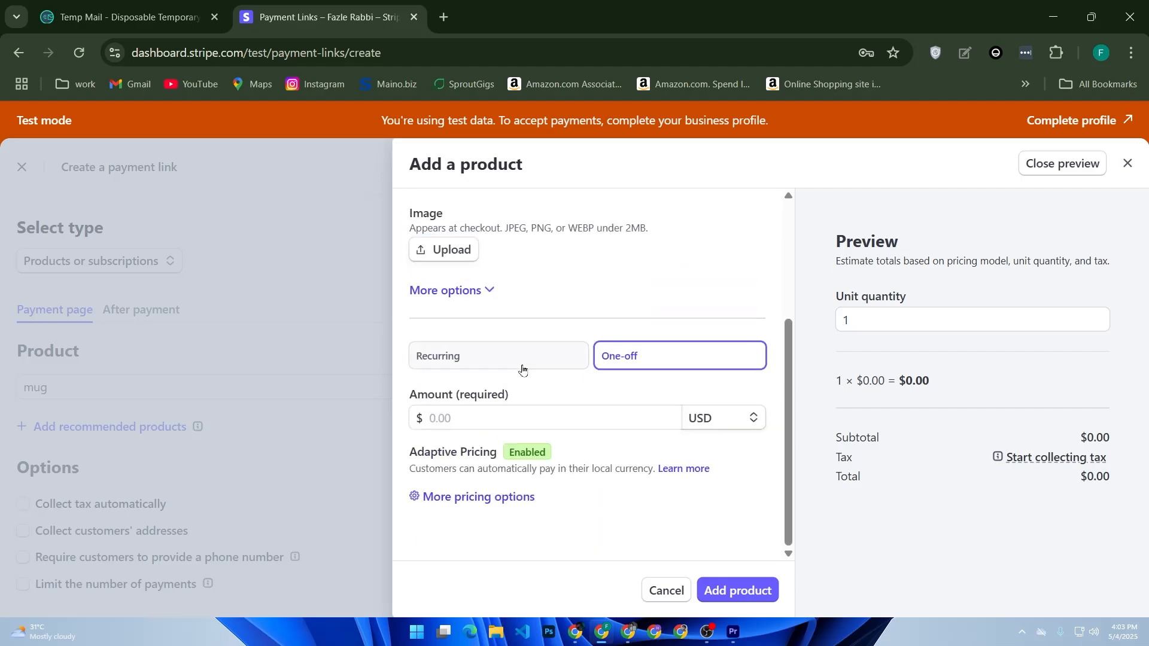
left_click(482, 418)
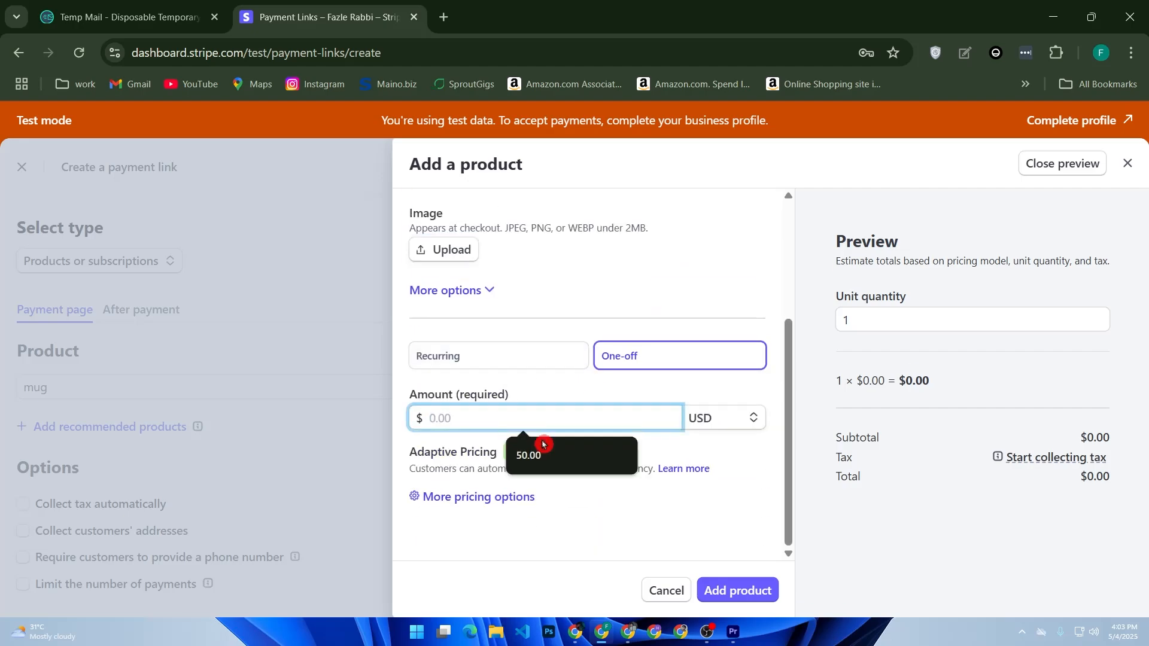
type("50.00")
left_click(736, 604)
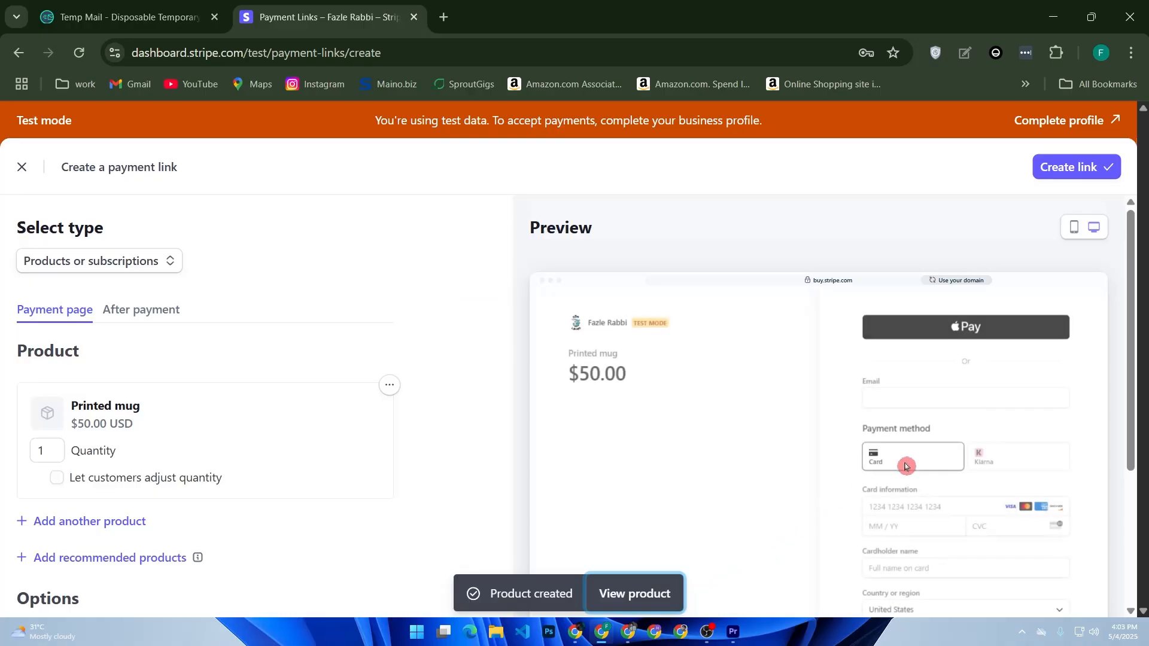
- Review the checkout preview for Printed mug, create the payment link and copy its URL
scroll(974, 328, "down", 3)
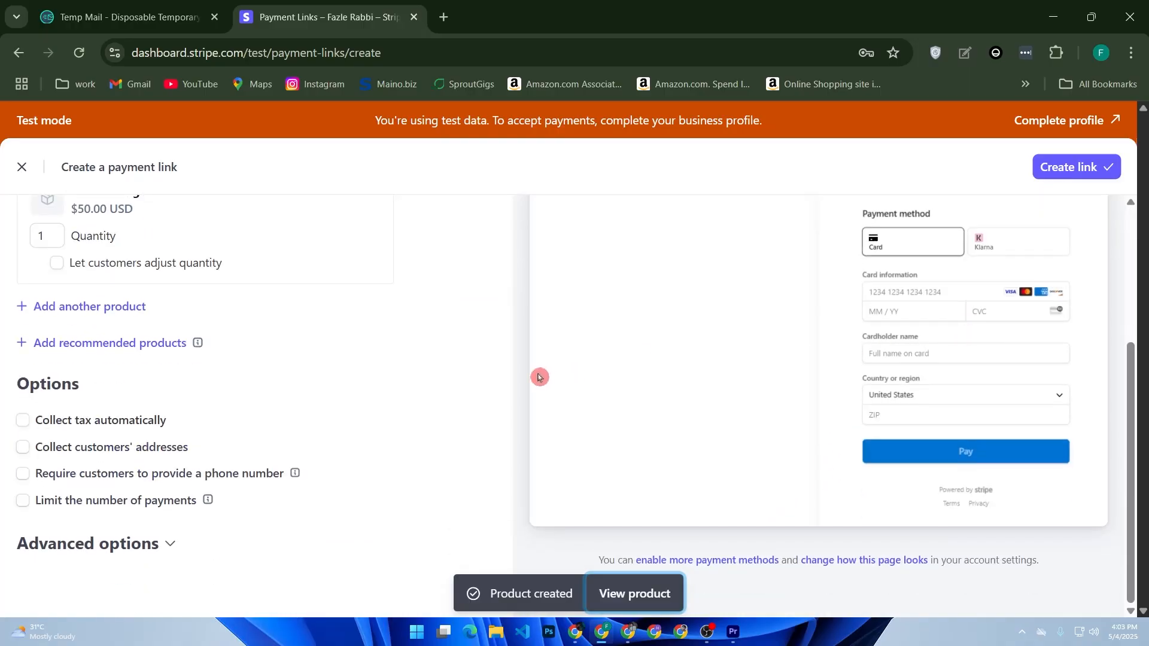
scroll(543, 376, "up", 3)
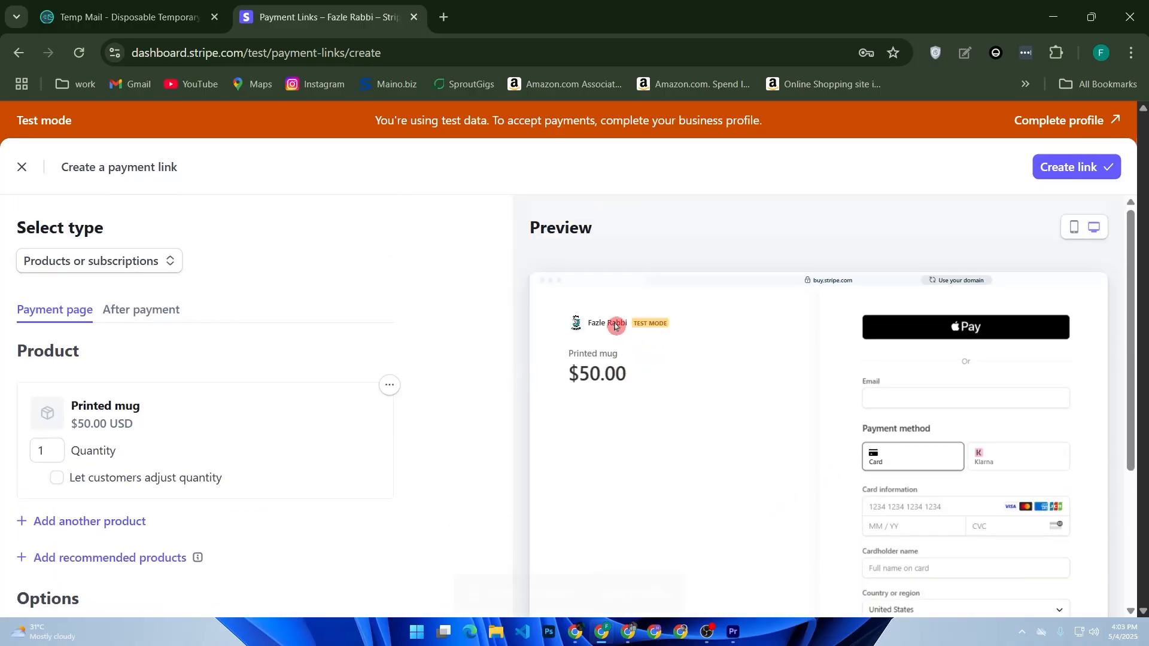
scroll(810, 366, "down", 3)
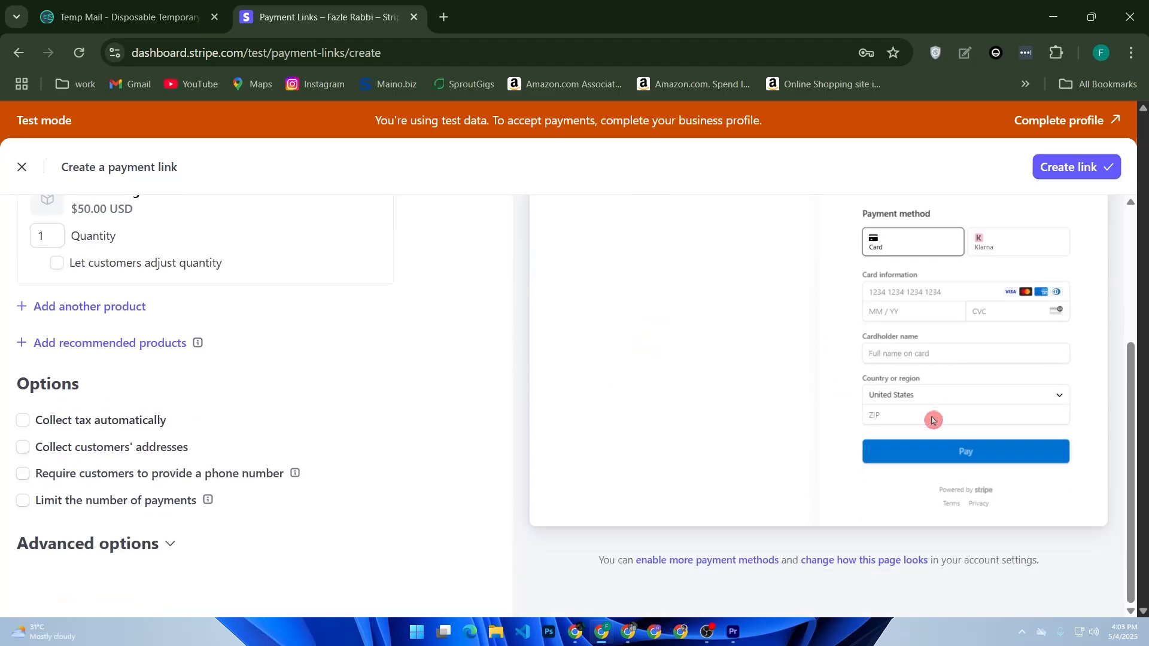
scroll(539, 446, "up", 2)
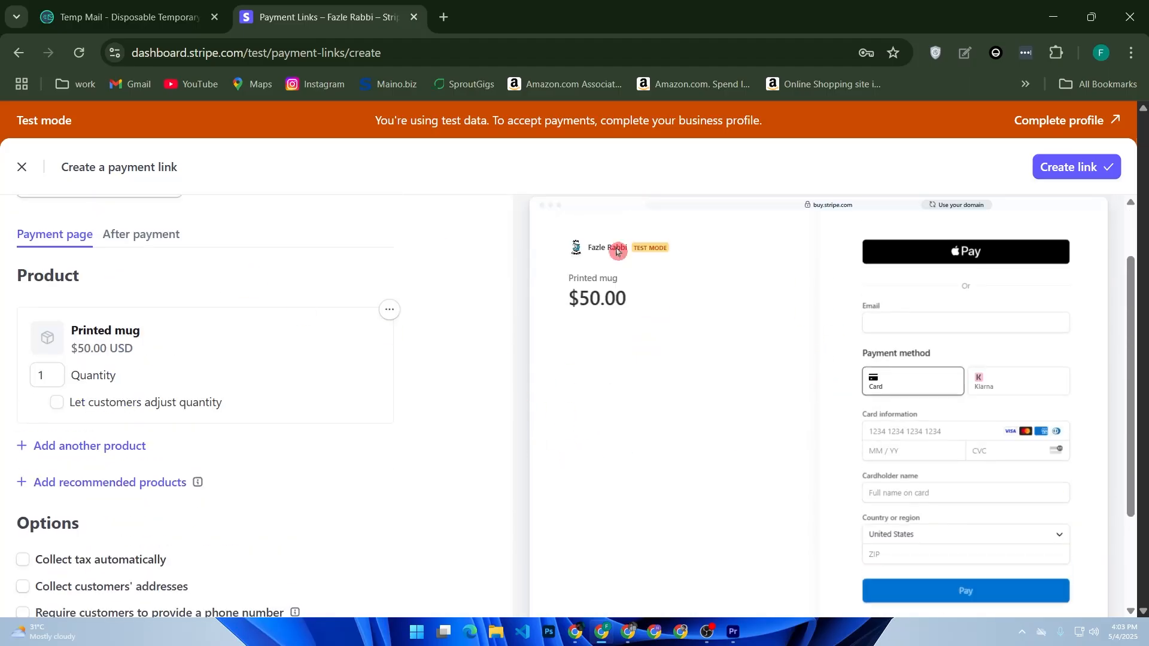
left_click(1061, 174)
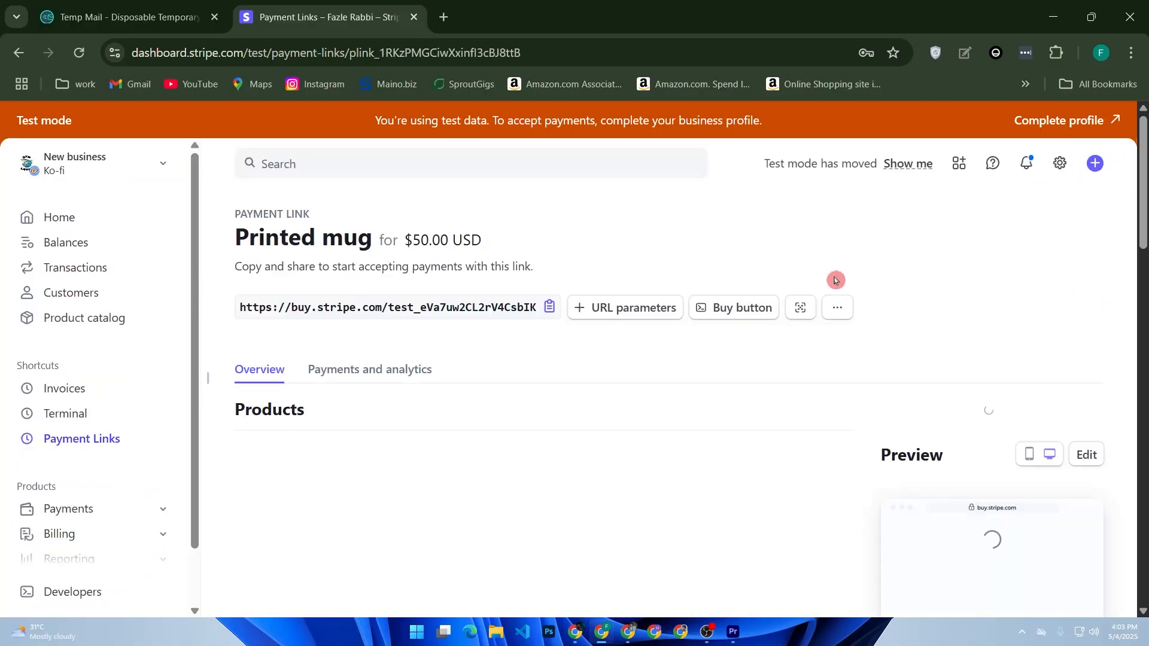
left_click(556, 312)
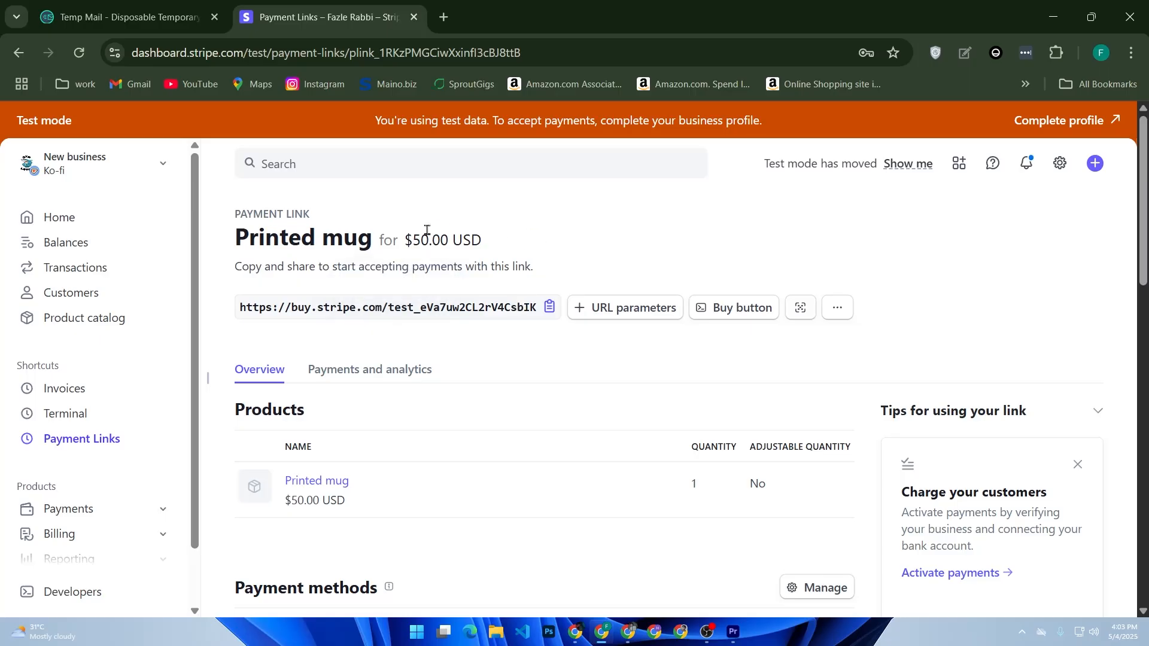
- Search Google for "shopify" in a new browser tab and open the Shopify website
left_click(444, 17)
left_click(400, 342)
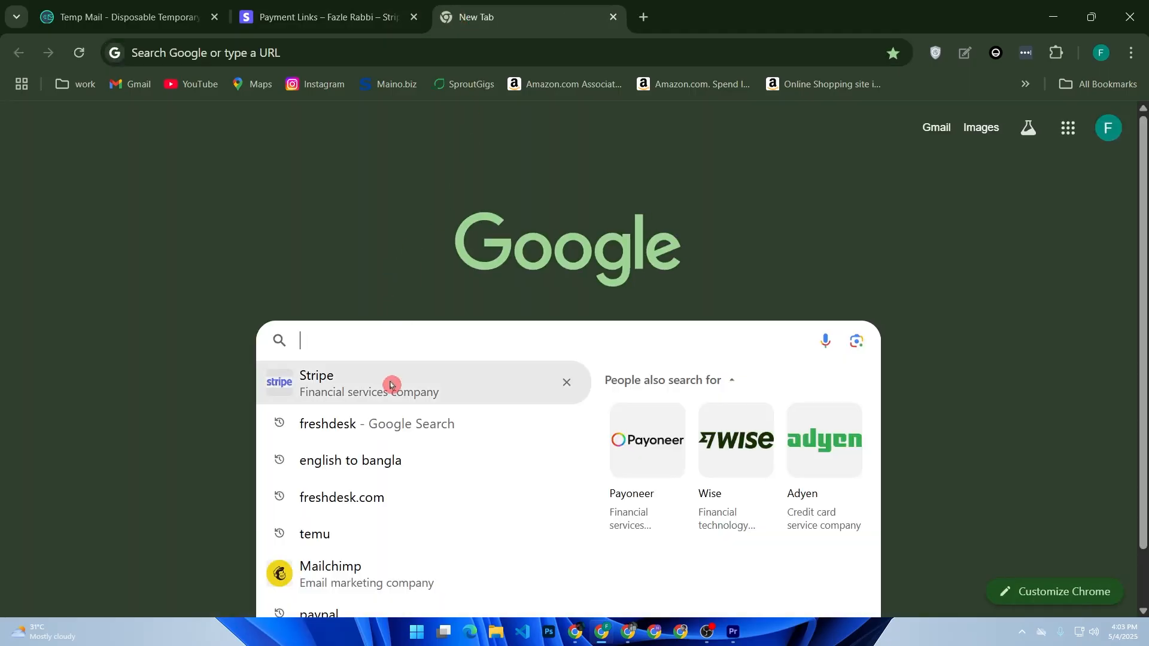
type("shopify")
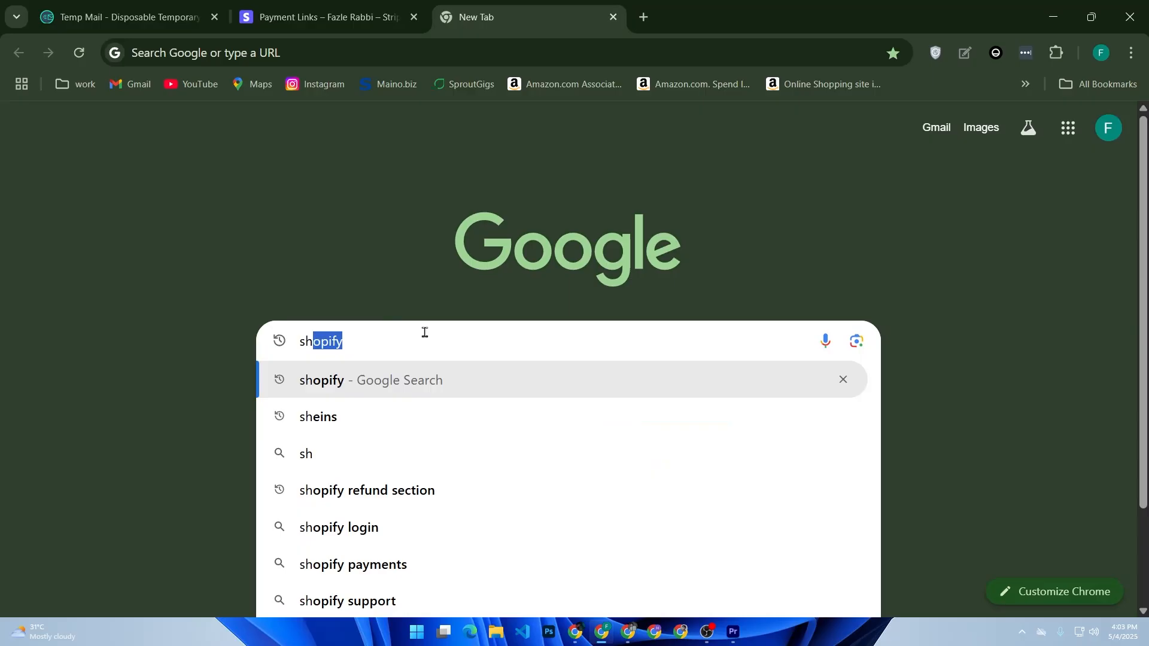
key("Return")
scroll(300, 341, "down", 9)
scroll(230, 223, "up", 2)
left_click(180, 271)
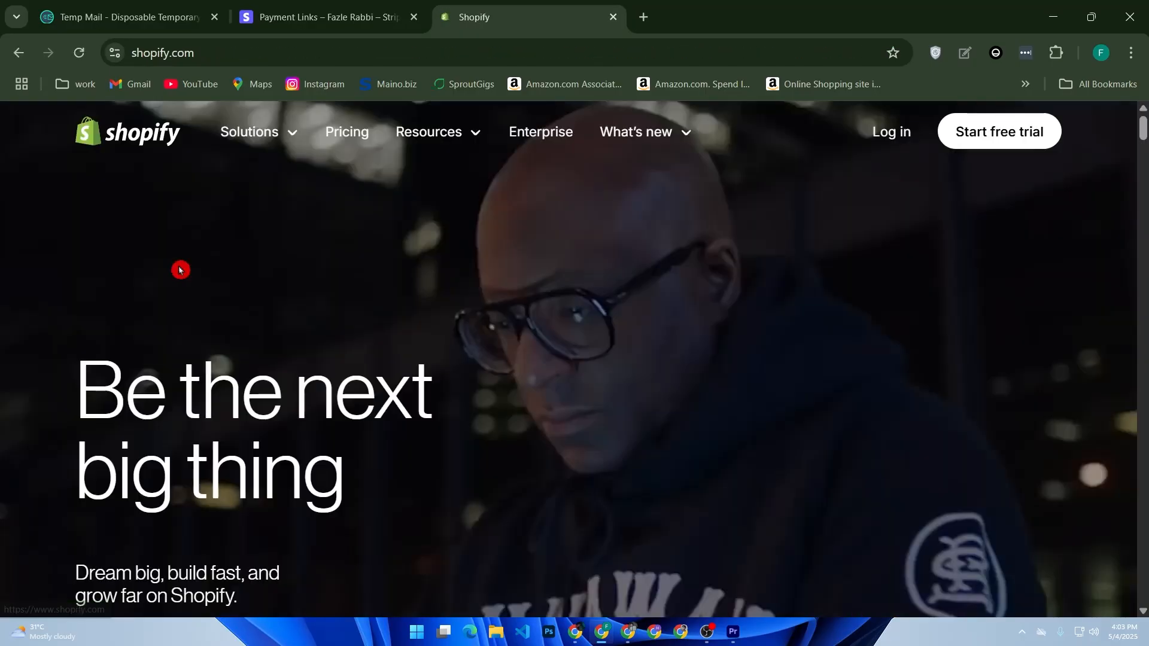
- Log in to the Shopify store admin and open the store's Payments settings
left_click(899, 137)
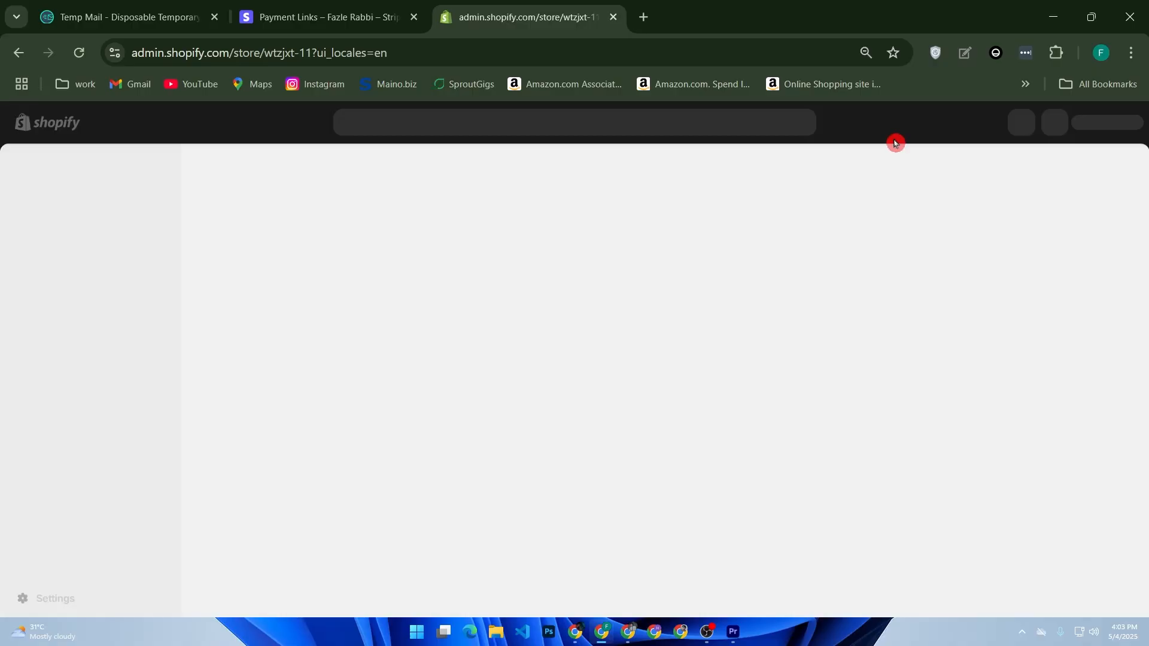
left_click(68, 602)
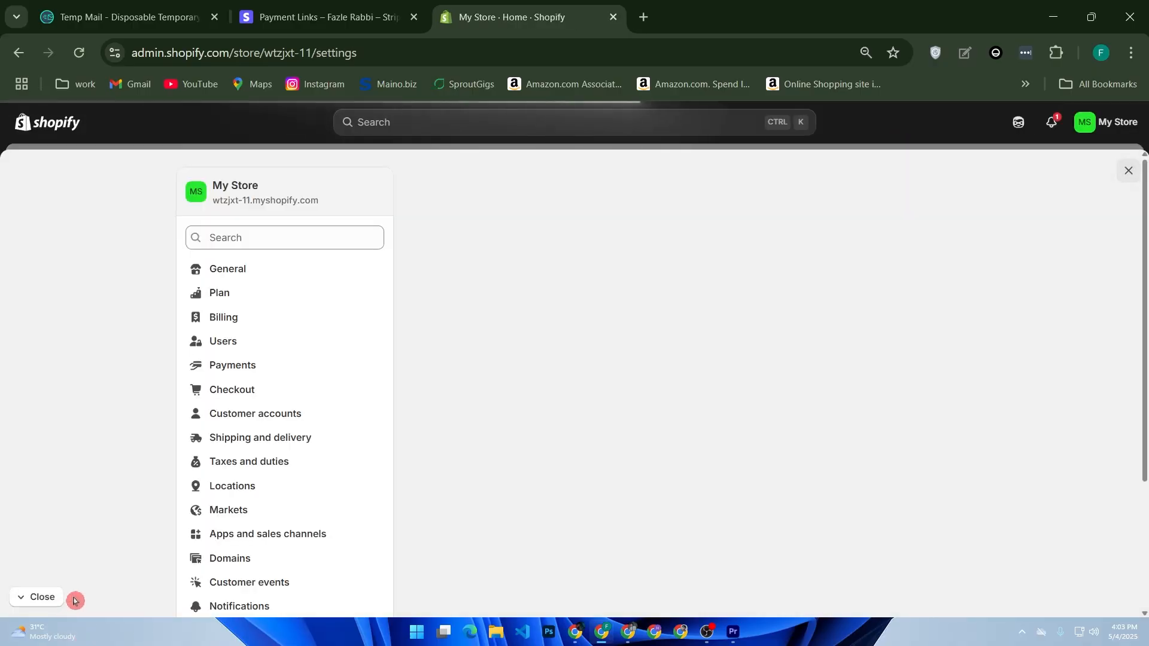
left_click(260, 371)
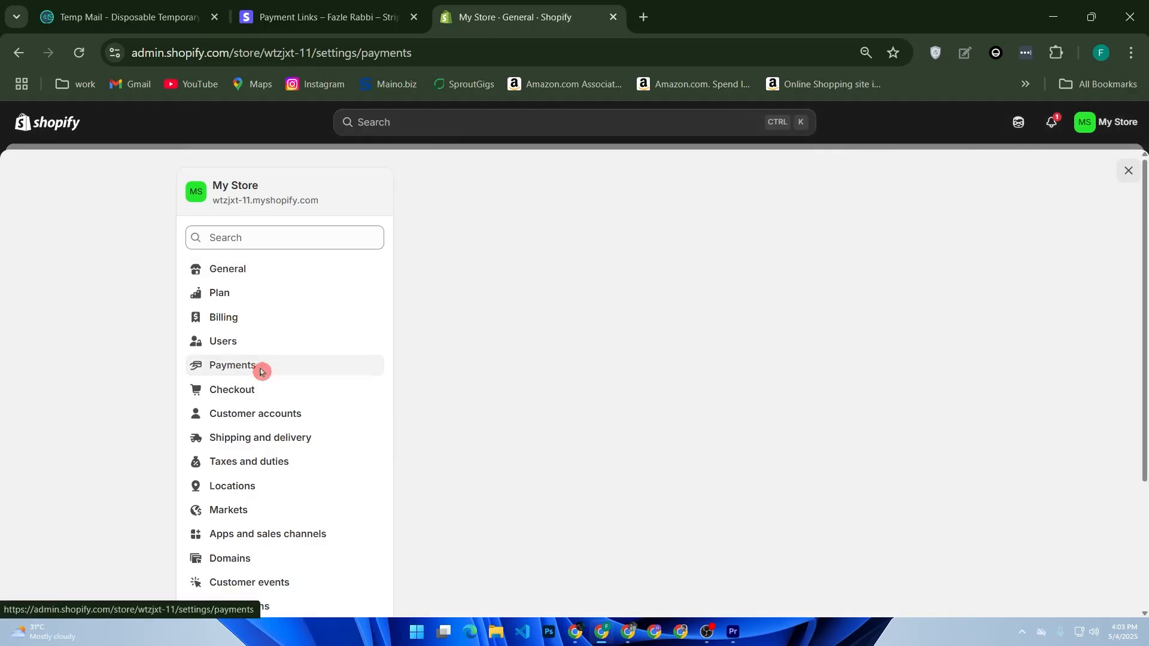
scroll(428, 411, "down", 2)
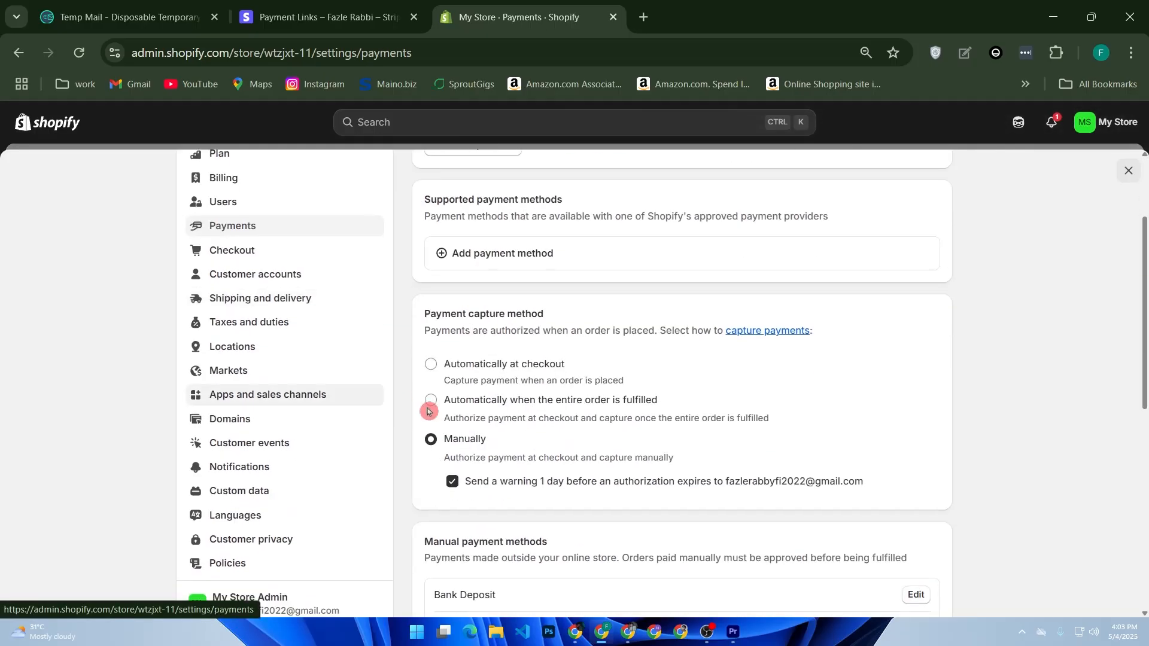
scroll(479, 325, "up", 2)
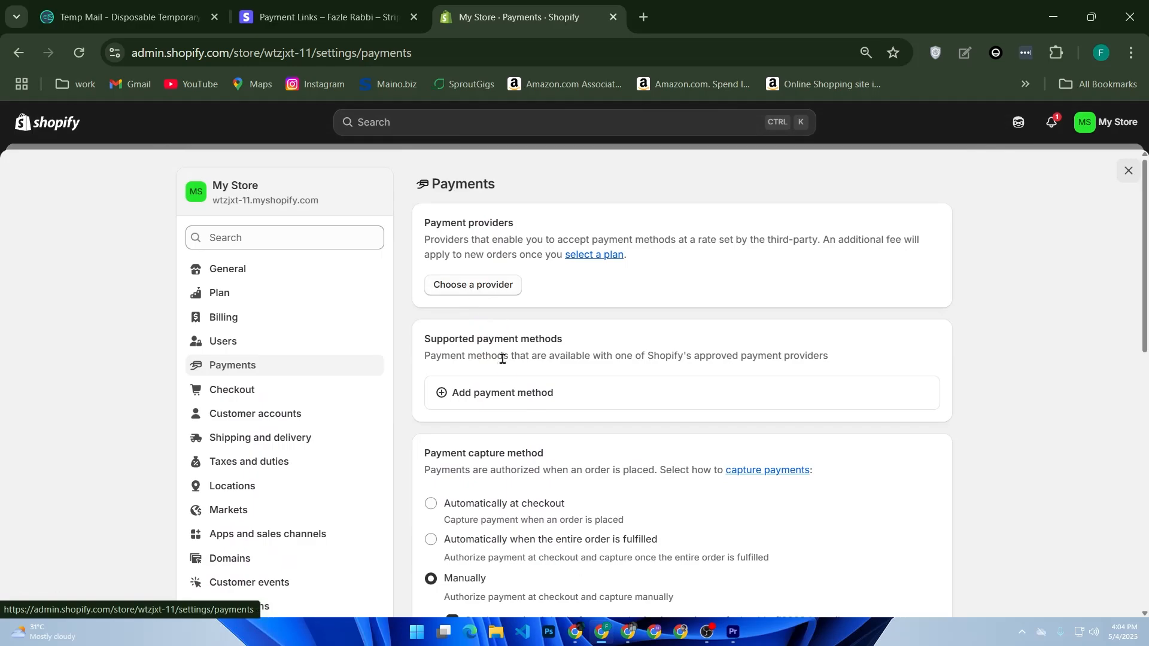
- Begin adding a supported payment method and search by payment method for "stripe"
left_click(488, 393)
left_click(503, 255)
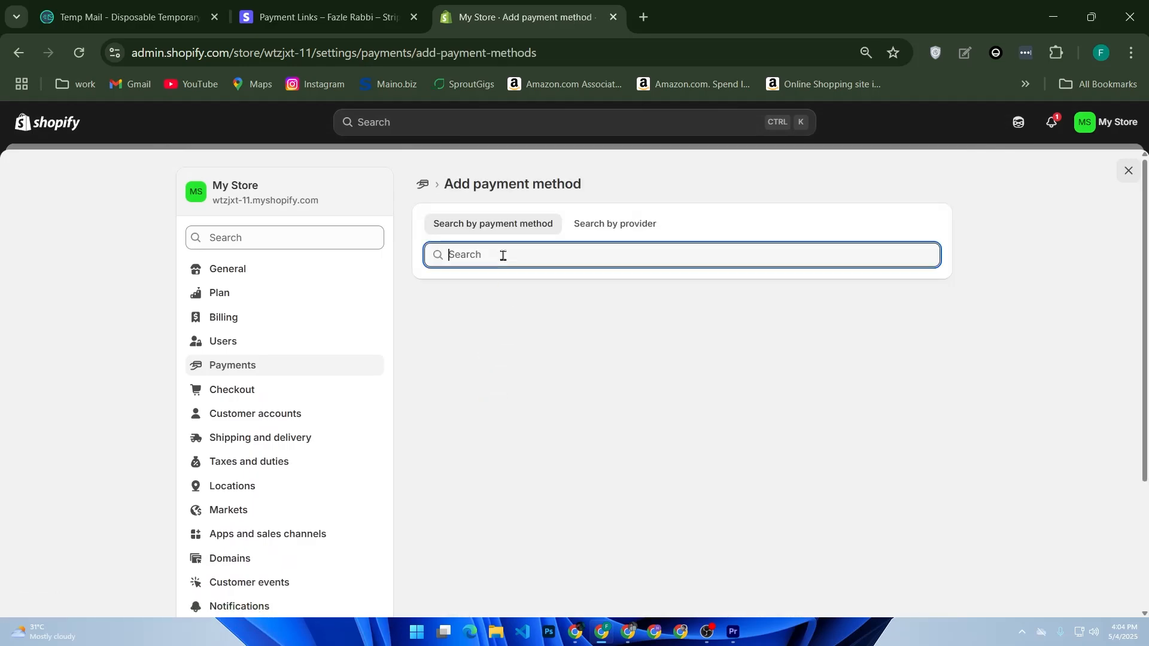
type("strip")
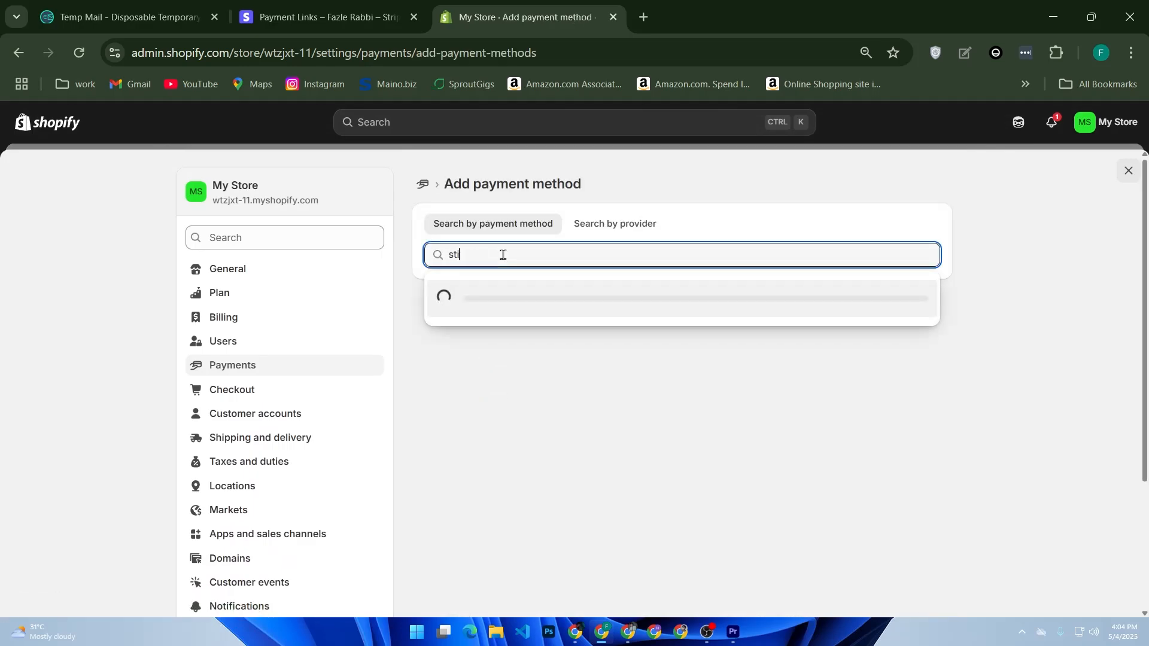
type("e")
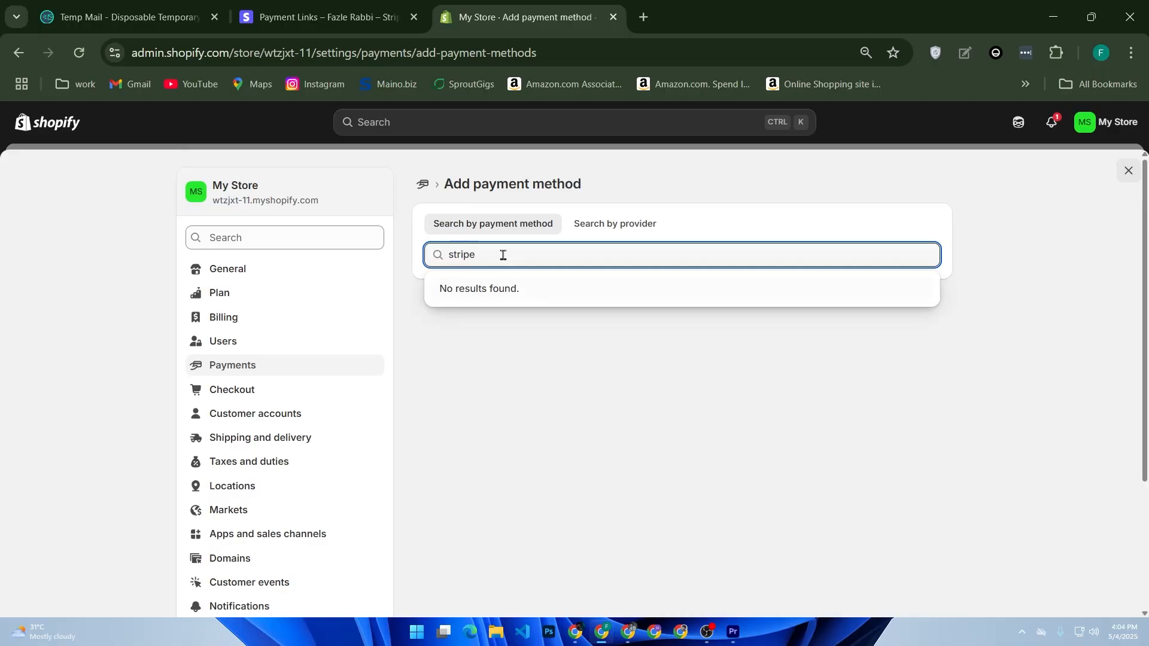
- Switch to searching by provider and look for Stripe with "stri", shortening the search to "s"
left_click(599, 223)
left_click(502, 255)
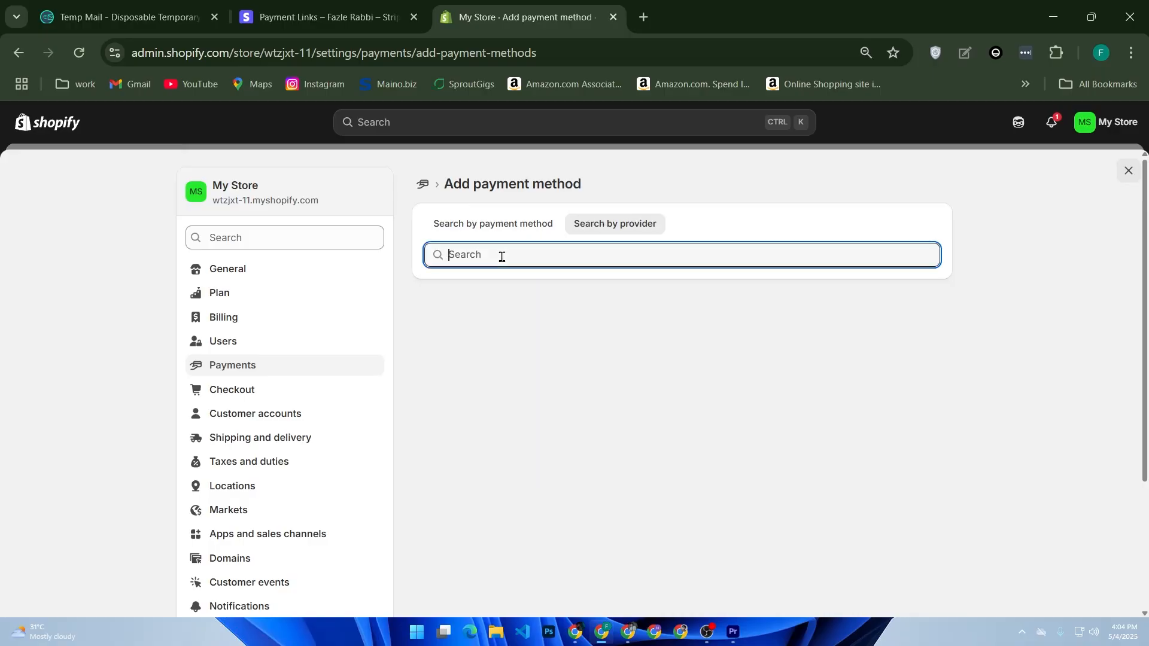
type("str")
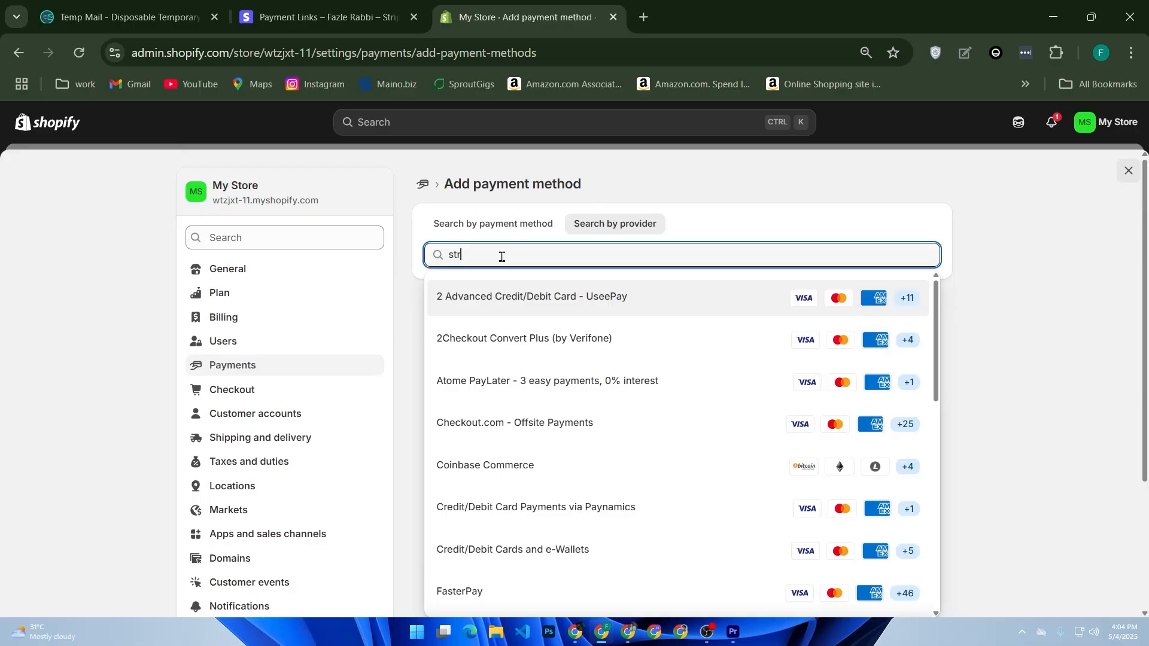
type("i")
key("BackSpace")
key("BackSpace")
key("BackSpace")
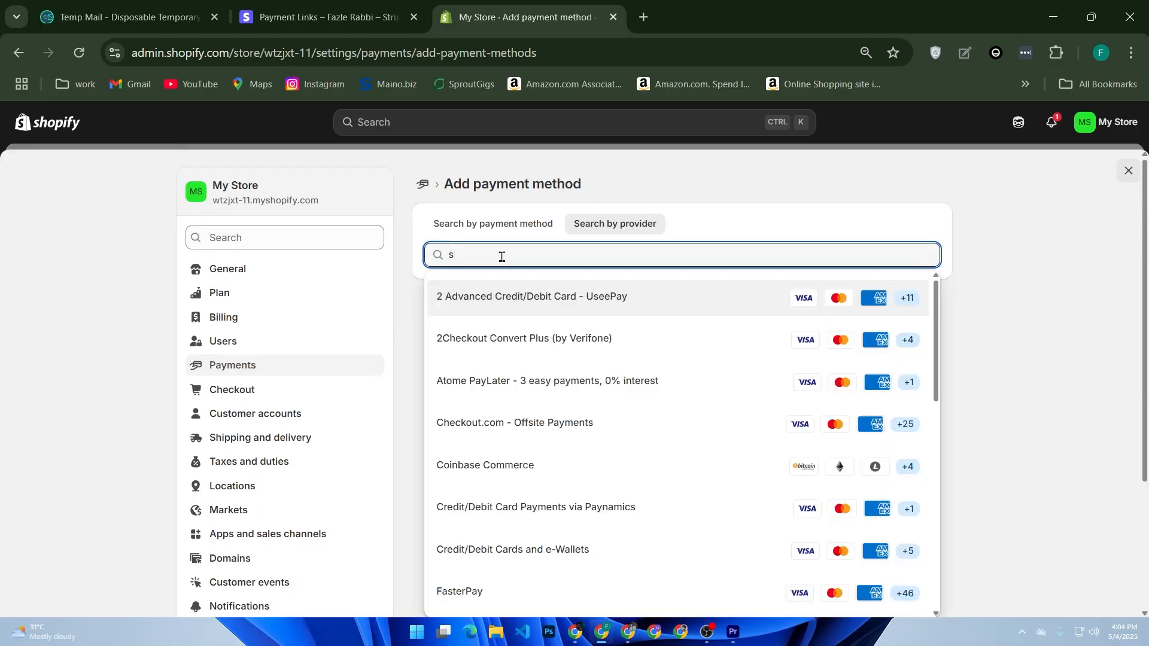
- Filter the third-party payment providers for "stri" from the Payments settings and open Stripe's Connect with Shopify page
left_click(316, 361)
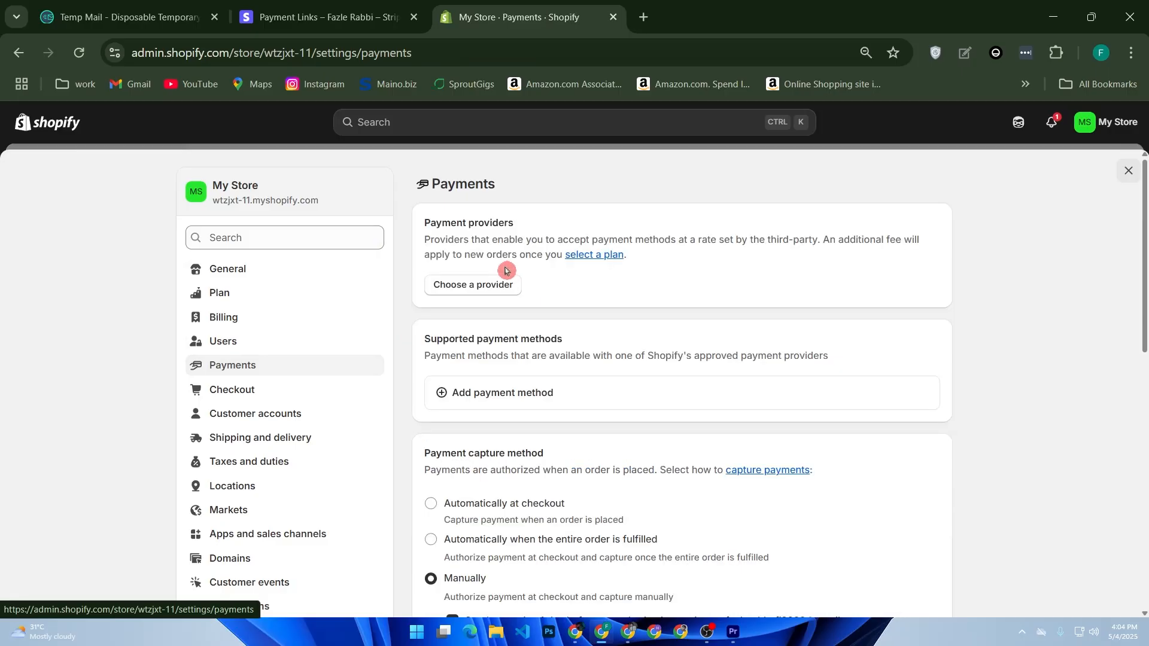
left_click(474, 291)
left_click(513, 234)
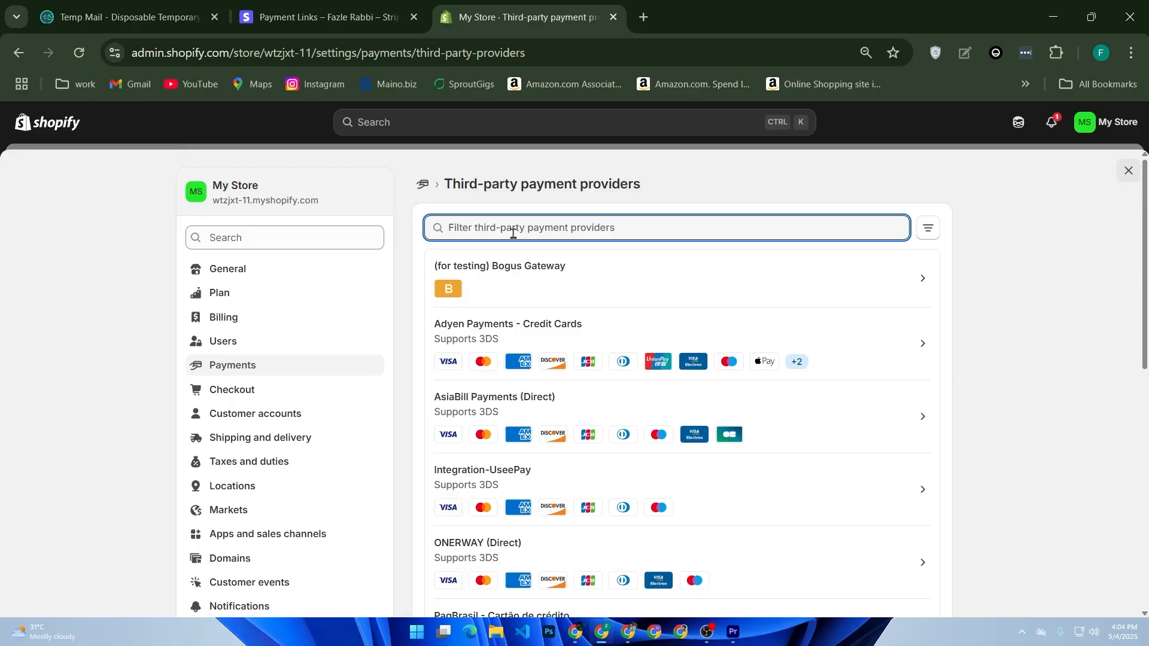
type("stri")
left_click(595, 297)
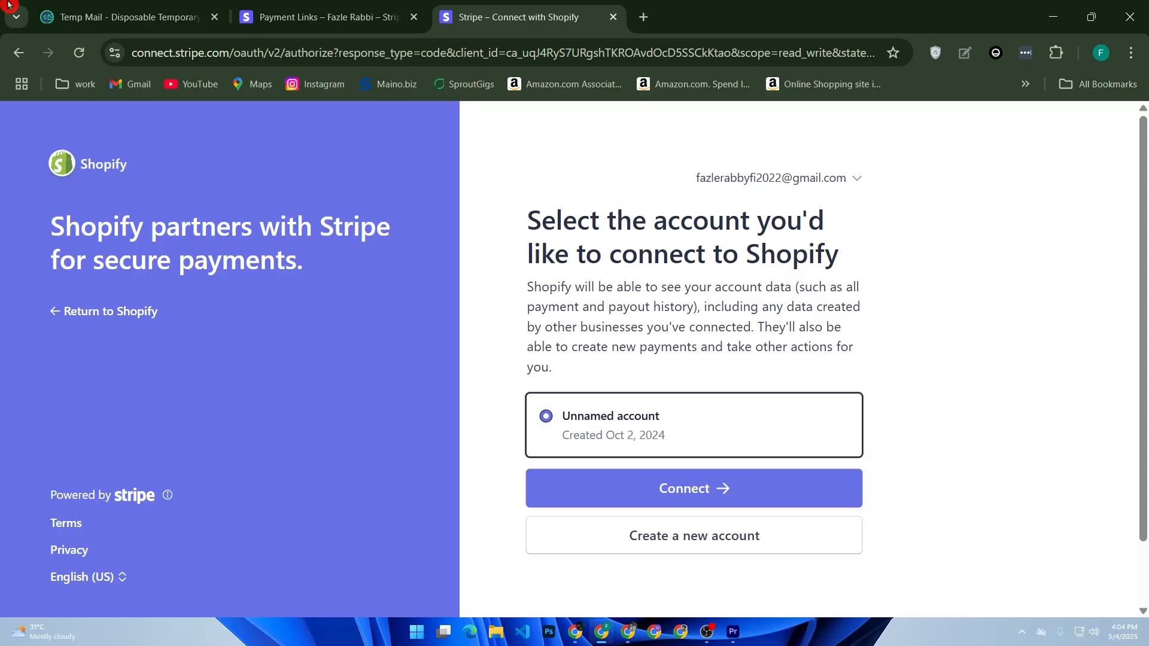
- Return to the Stripe dashboard with the Printed mug payment link and expand the Payments products in the navigation
left_click(300, 17)
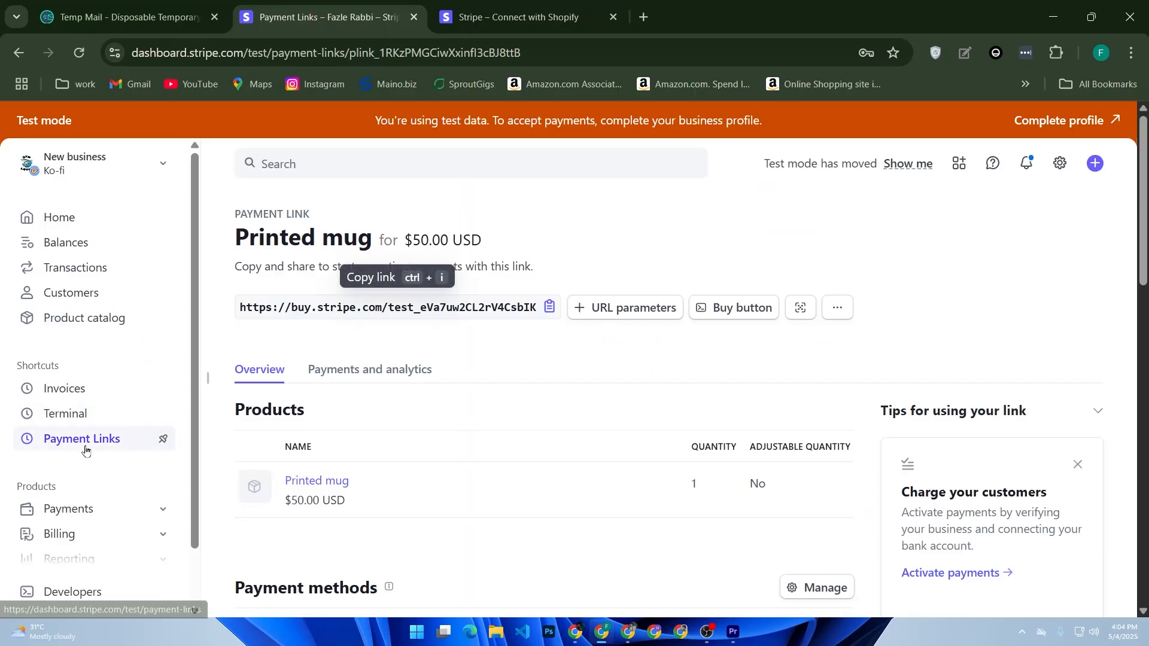
left_click(94, 508)
left_click(90, 508)
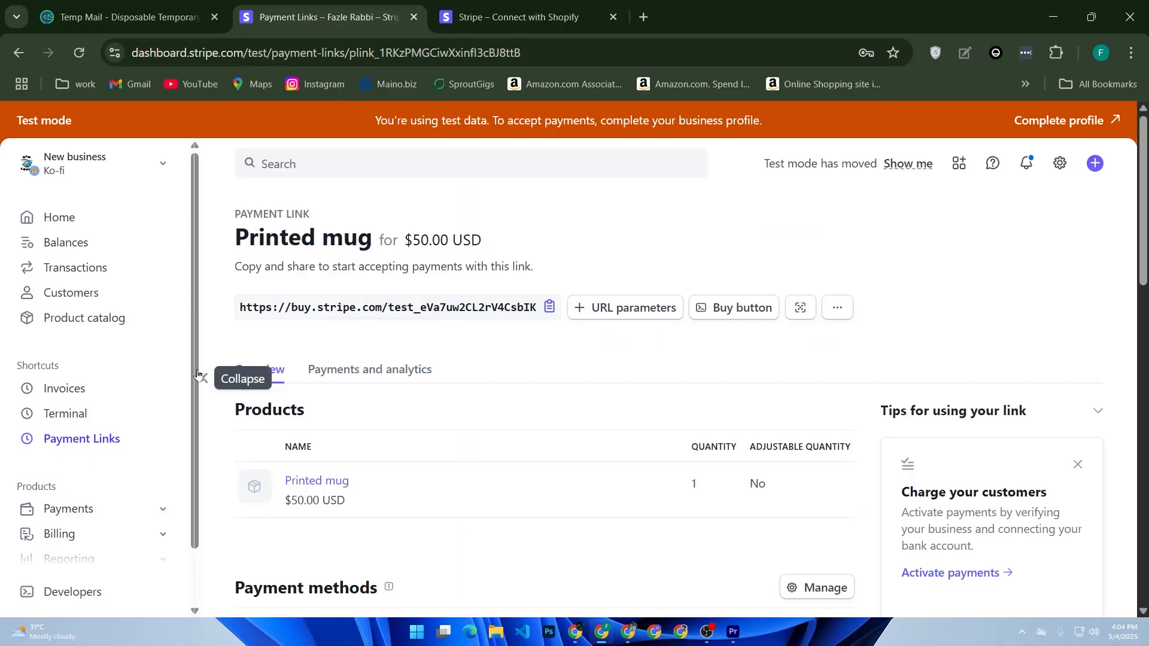
left_click_drag(199, 463, 195, 505)
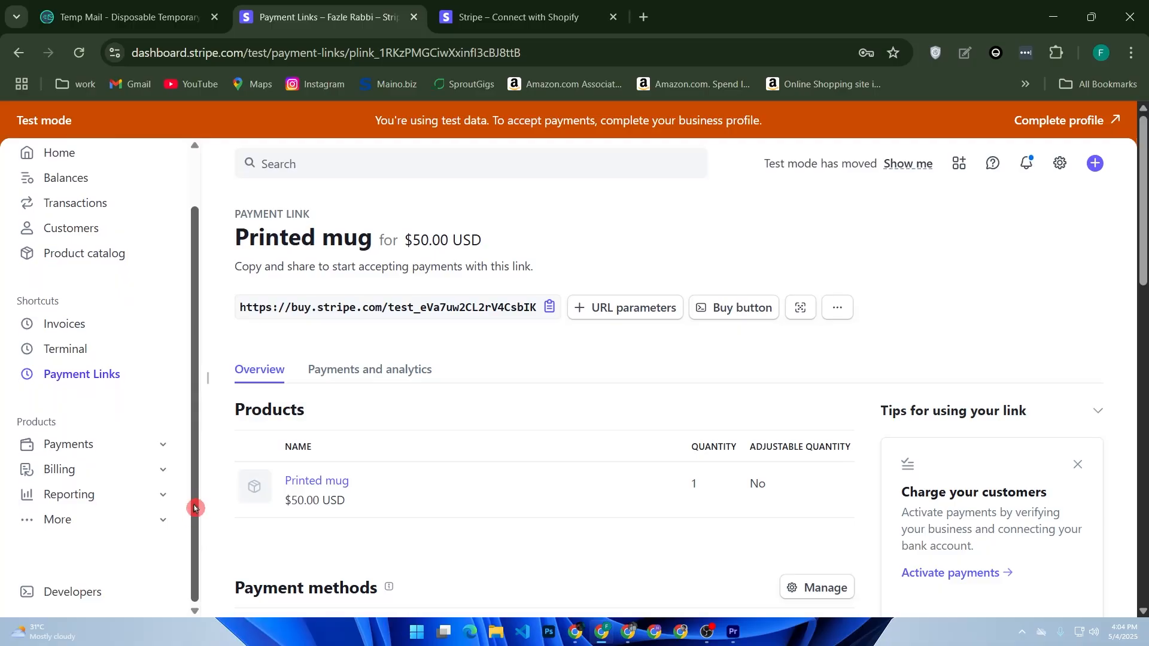
left_click(154, 446)
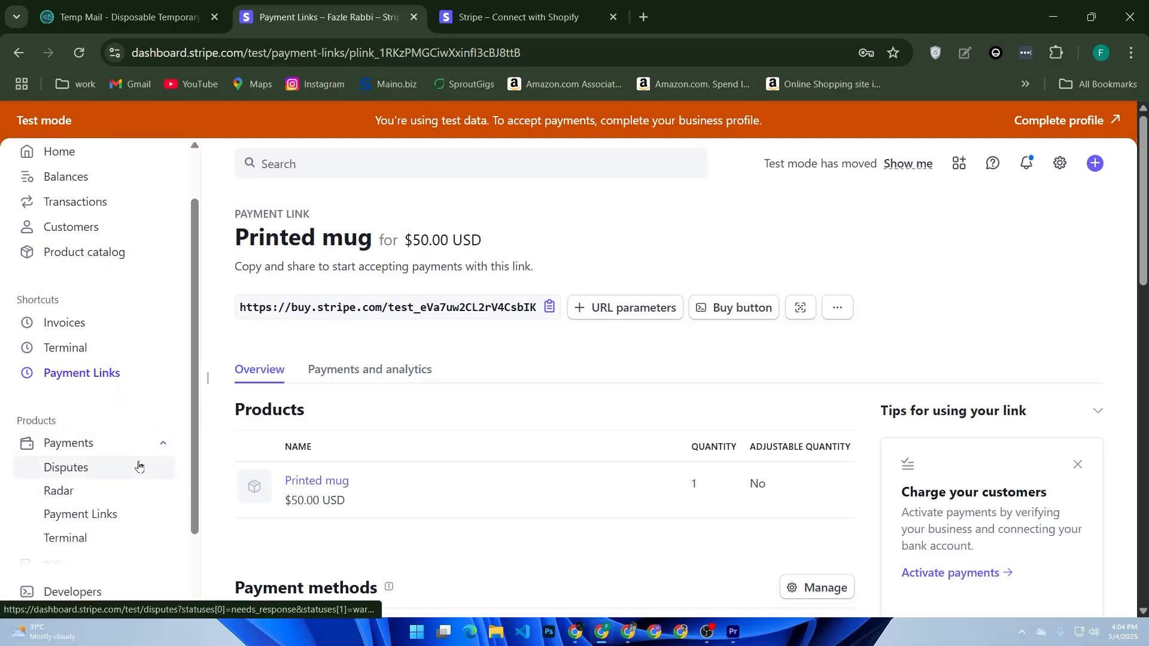
- Open the account settings and go to the Checkout and Payment Links page of the Payments product settings
left_click(1066, 172)
scroll(939, 364, "down", 5)
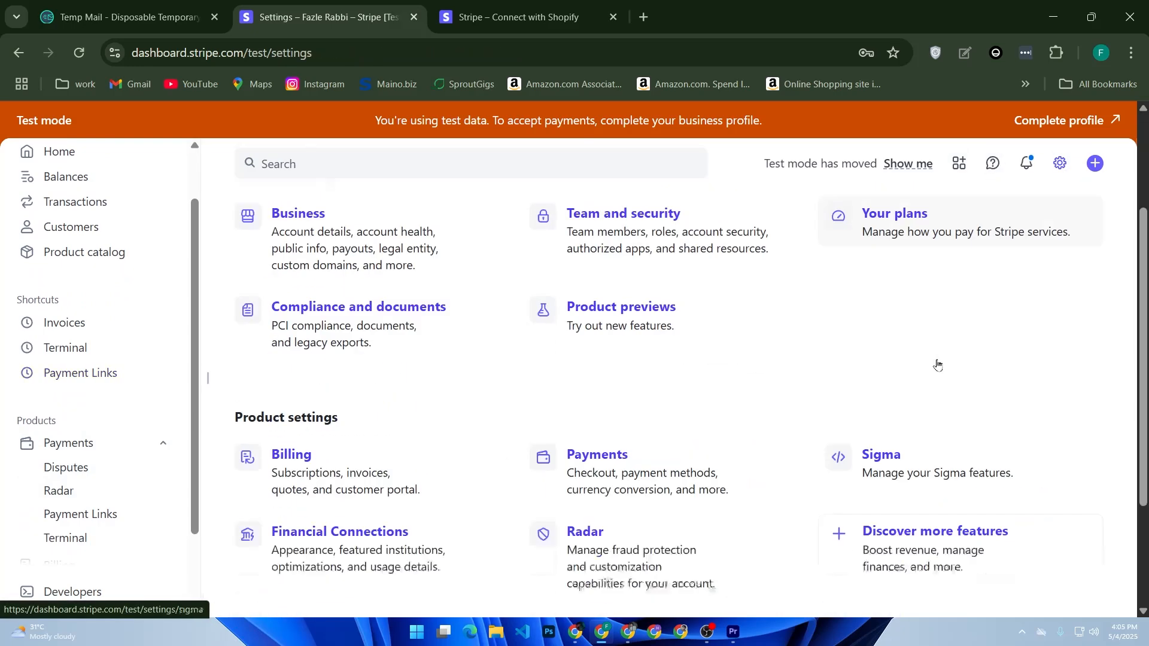
left_click(597, 371)
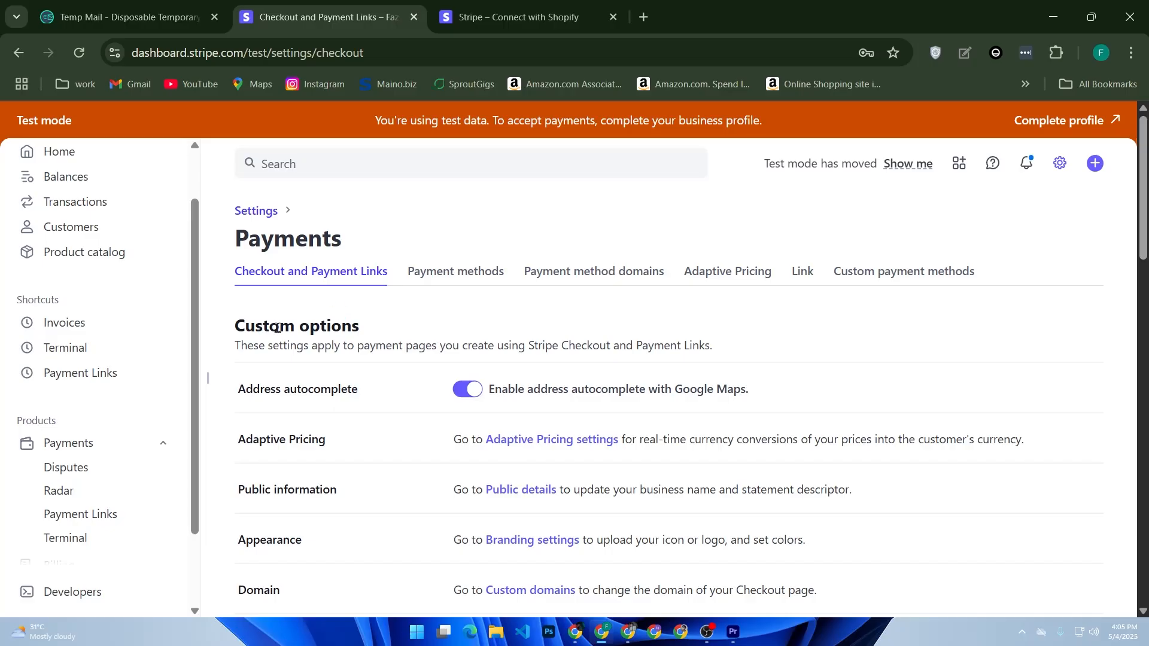
scroll(151, 374, "down", 2)
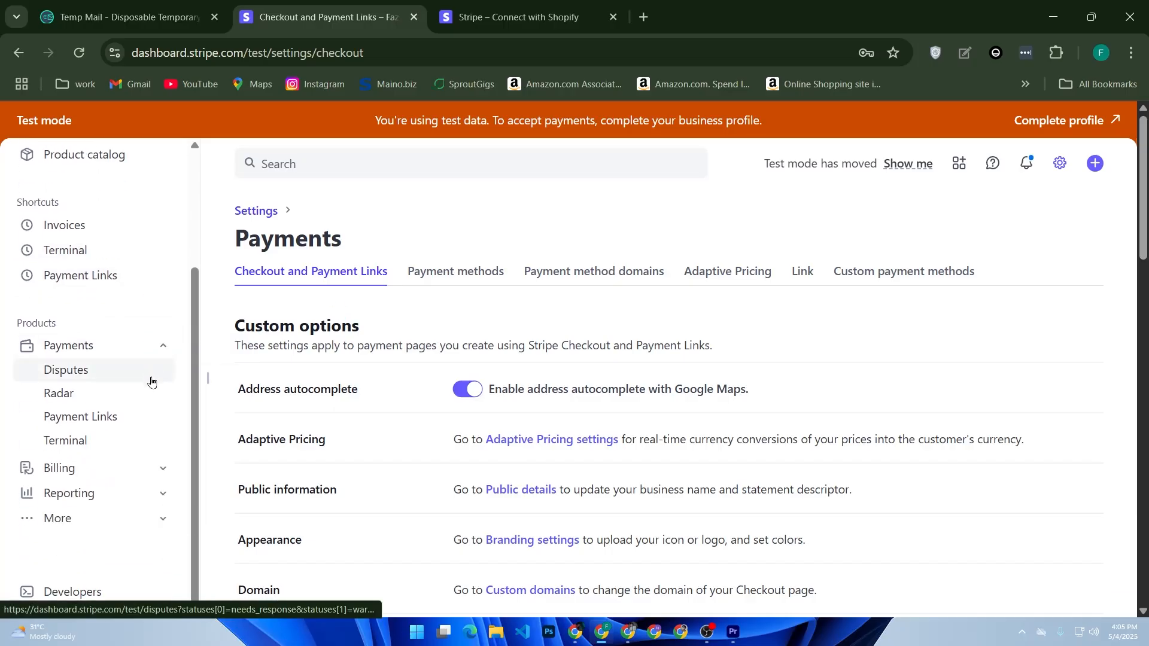
- Expand the Billing products in the navigation, then open the Printed mug from the product catalog to view its details
left_click(154, 469)
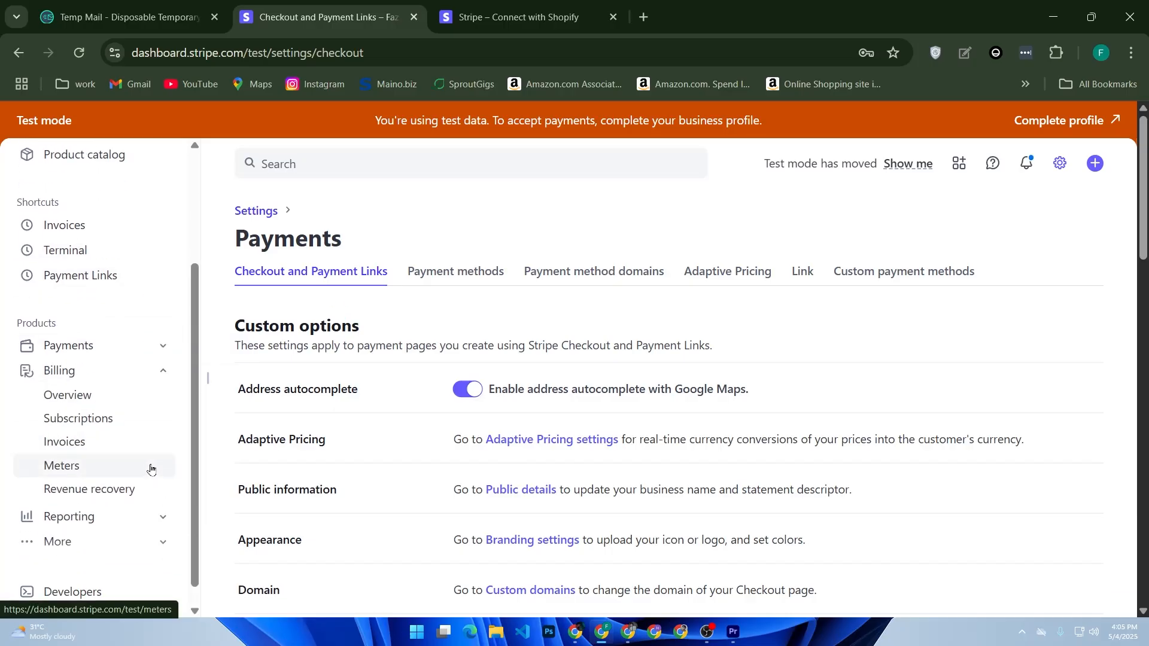
scroll(150, 468, "up", 4)
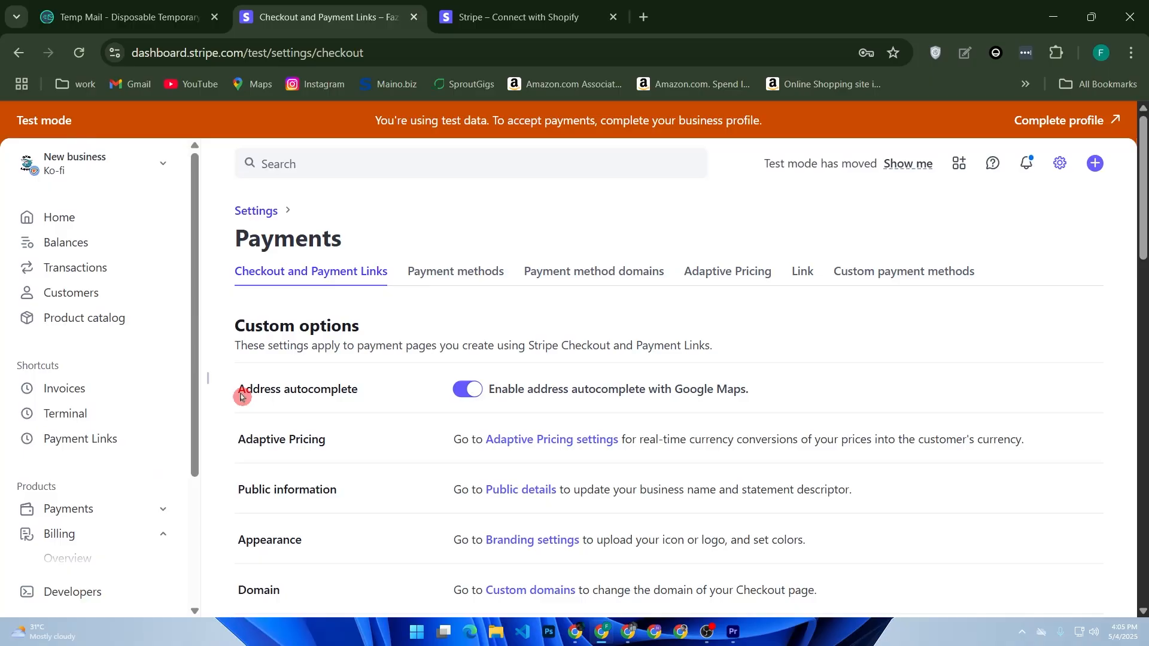
left_click(111, 329)
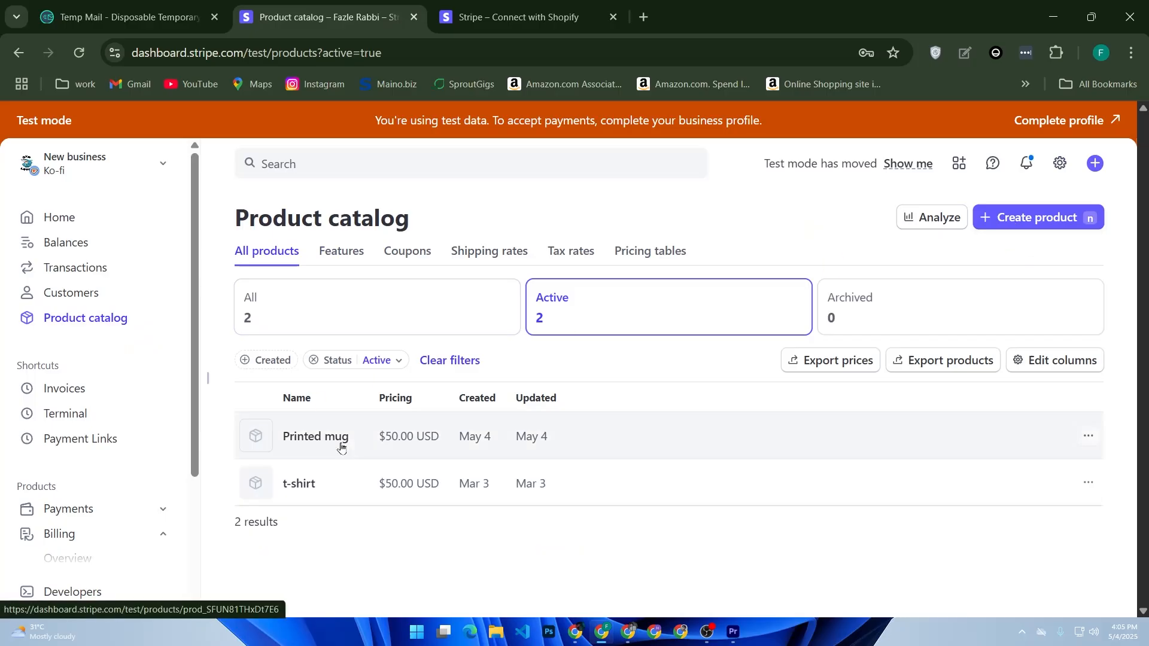
left_click(387, 435)
scroll(546, 411, "down", 3)
scroll(546, 411, "up", 3)
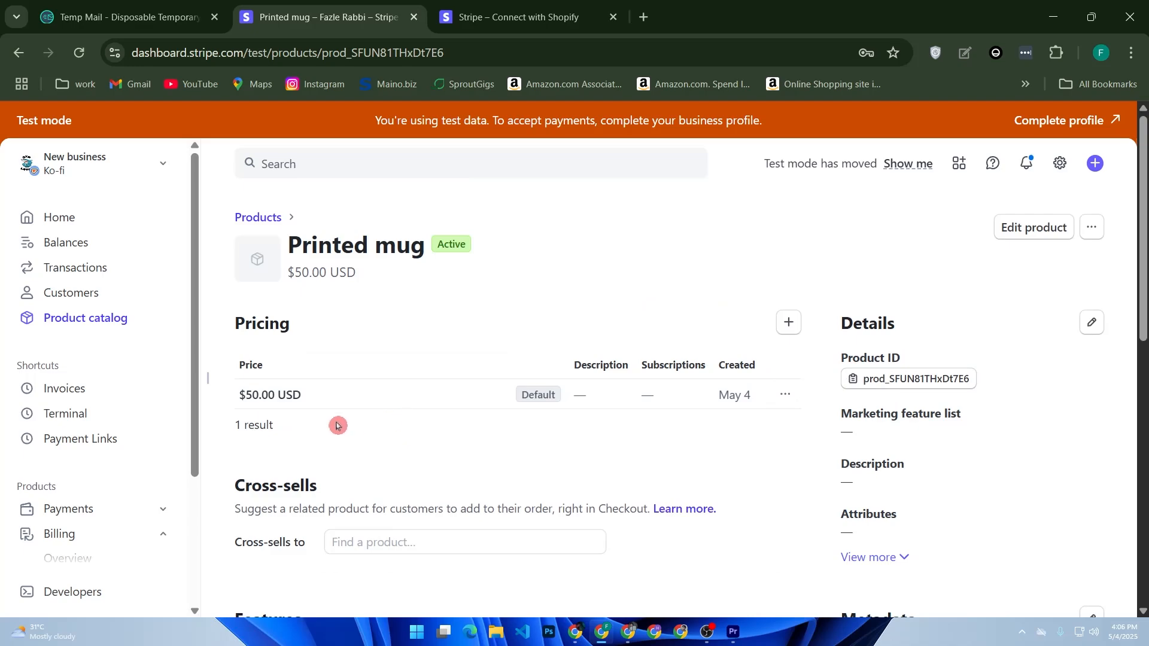
- Open the past-due invoice from the Billing invoices, review its line items, payments, logs and events, and return to the invoice list
left_click_drag(193, 388, 225, 504)
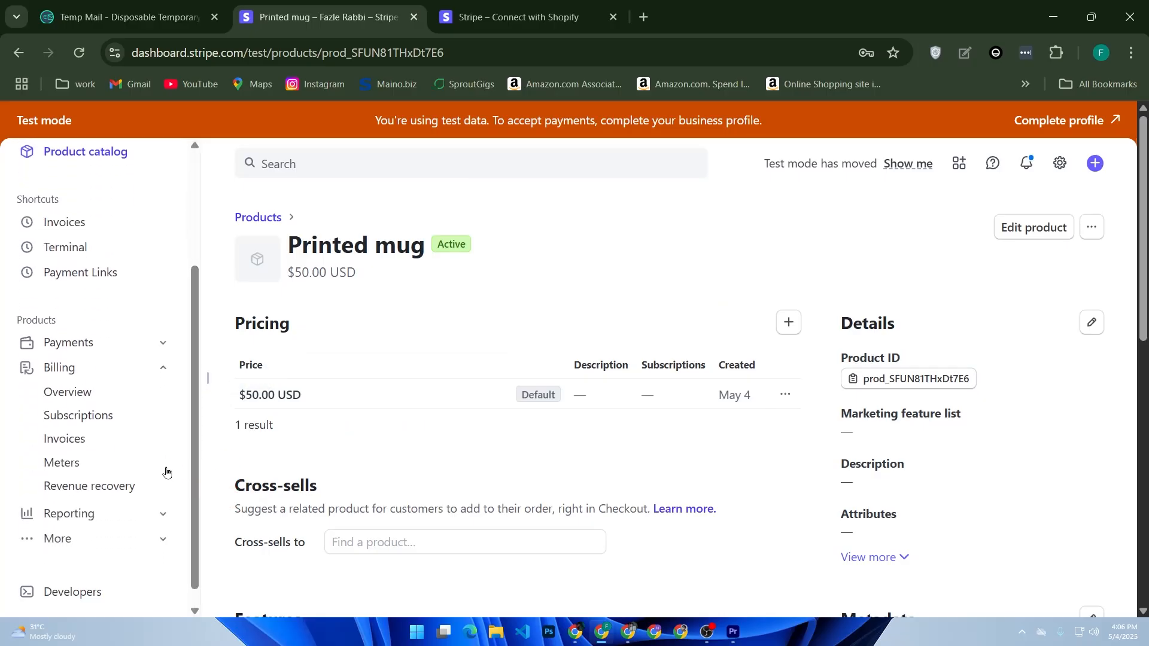
left_click(87, 438)
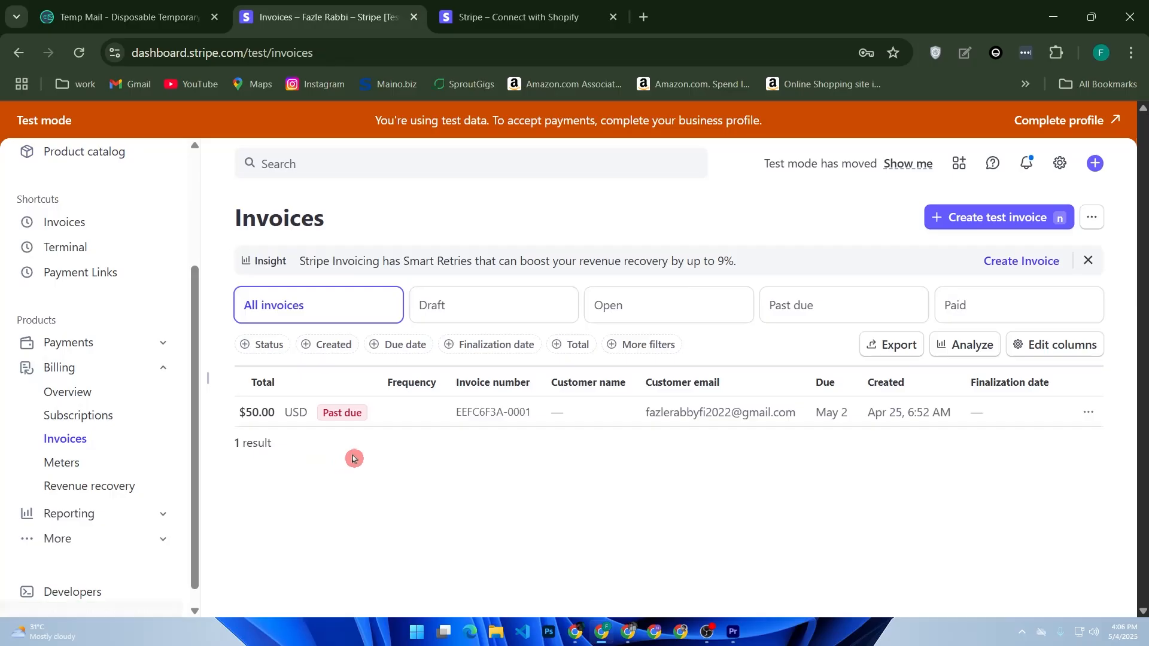
left_click(407, 421)
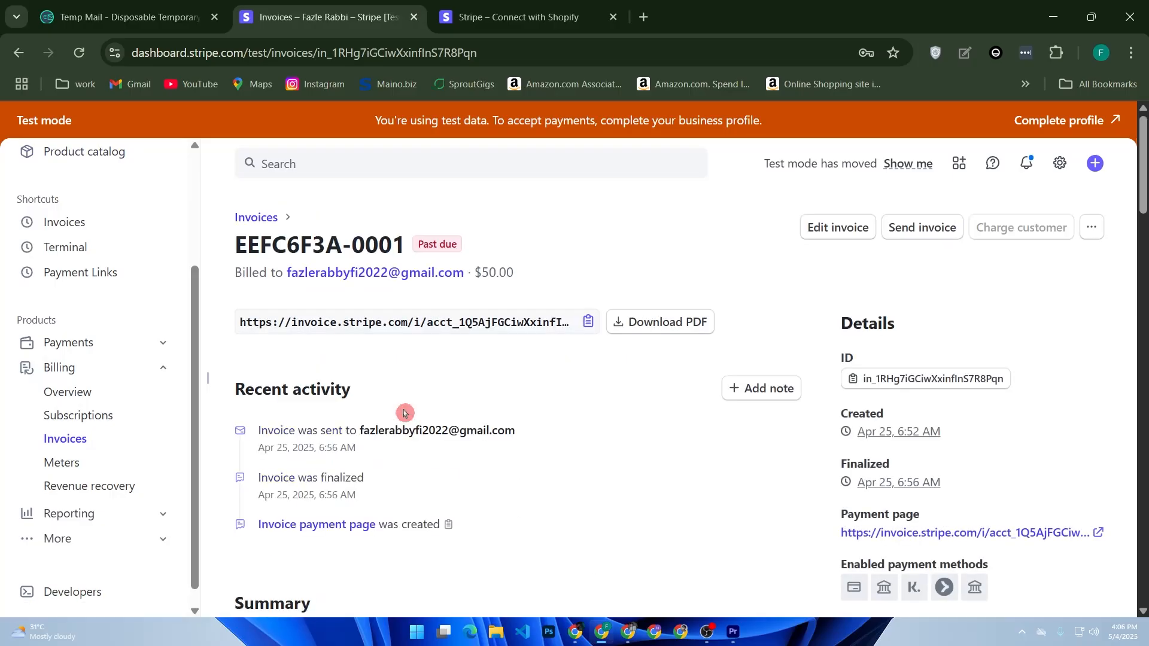
scroll(404, 413, "down", 2)
scroll(404, 413, "down", 3)
scroll(404, 414, "down", 9)
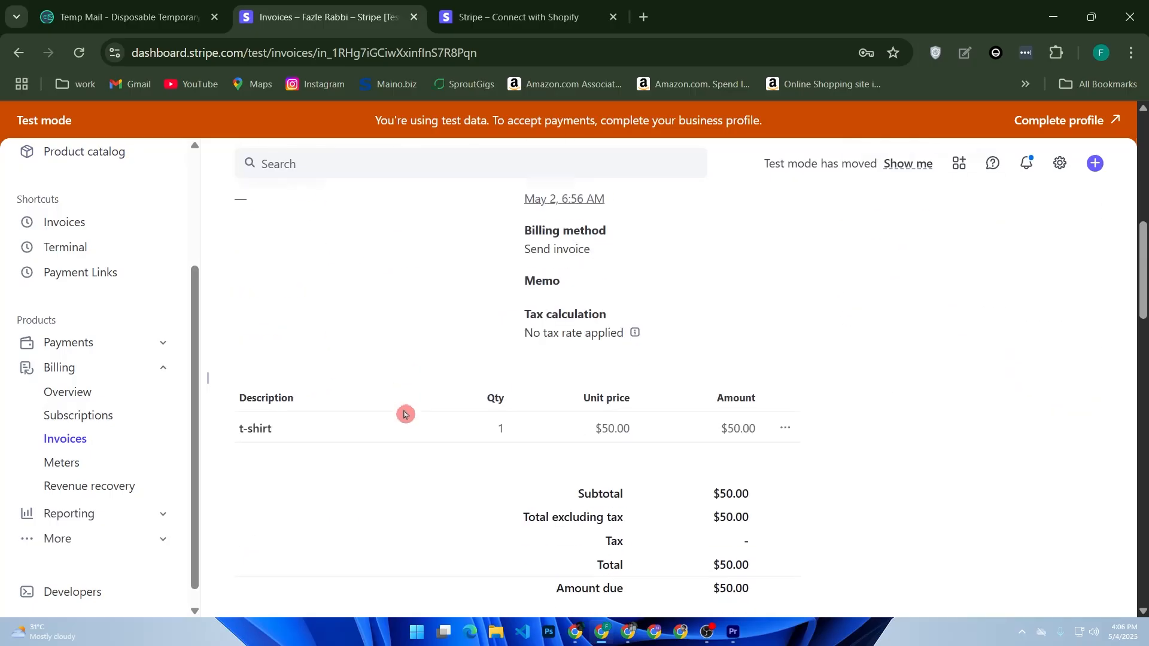
scroll(405, 414, "down", 20)
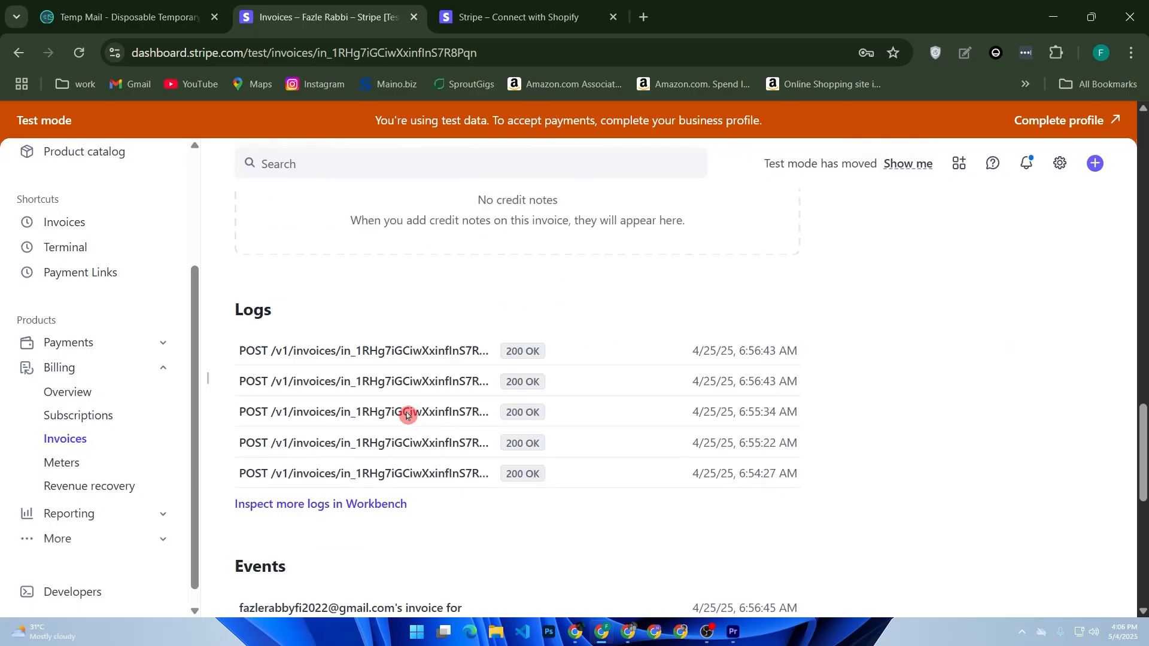
scroll(500, 405, "up", 2)
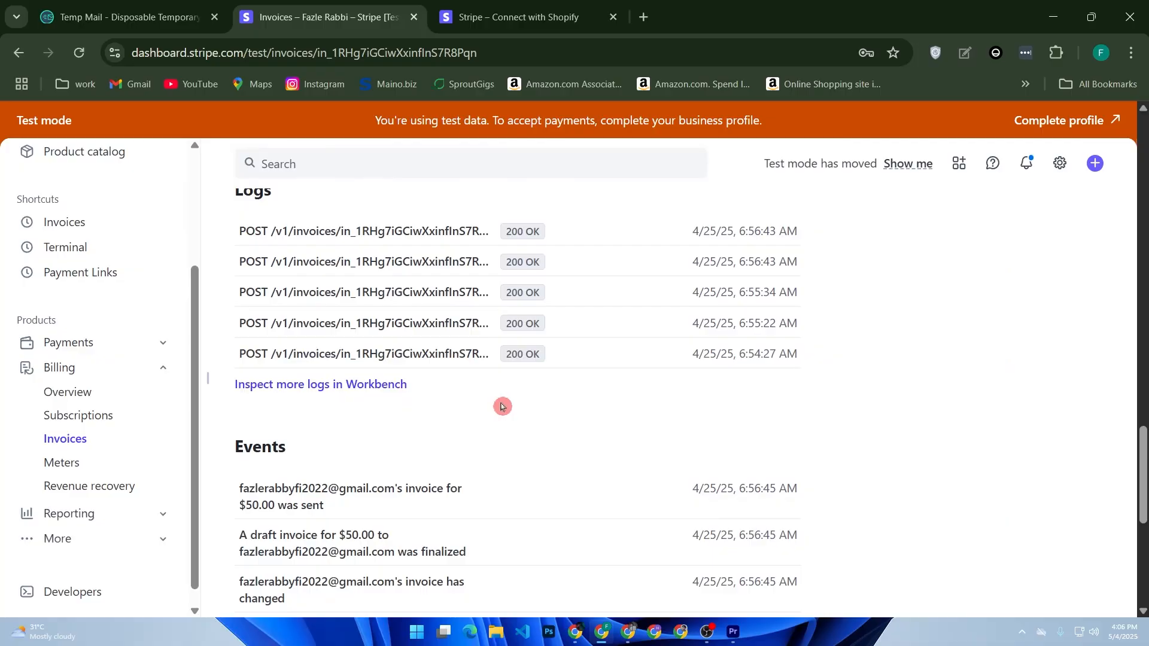
scroll(502, 406, "up", 10)
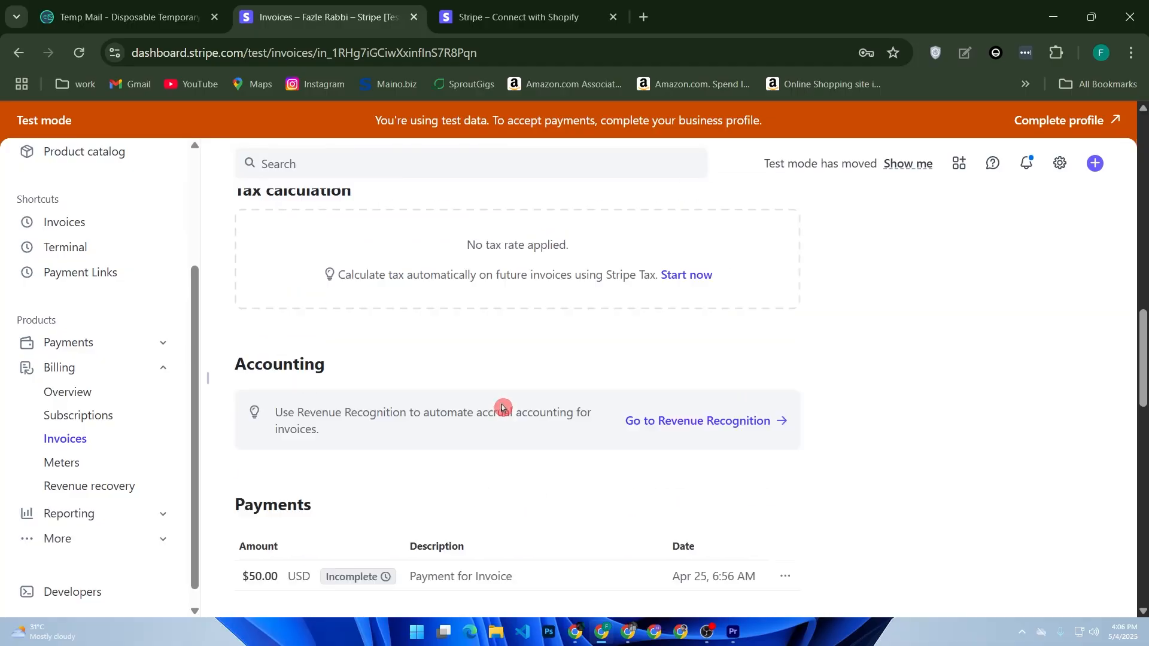
key("alt+Left")
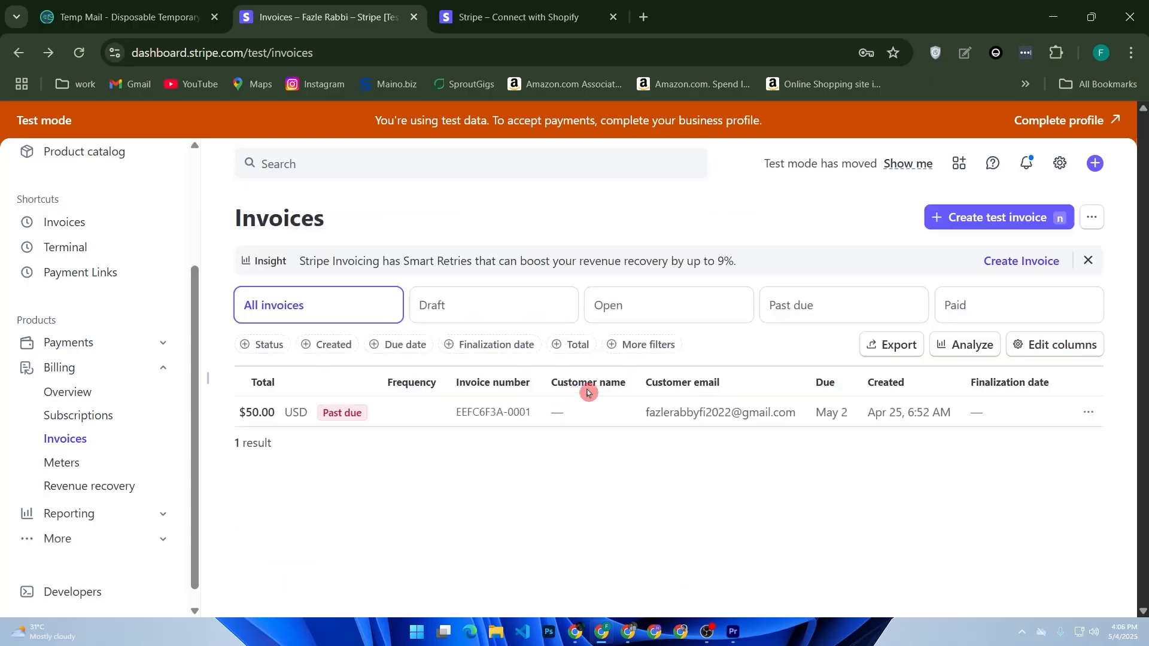
- Start a new test invoice and examine its customer, currency, items, payment collection and additional options alongside the PDF preview
left_click(987, 224)
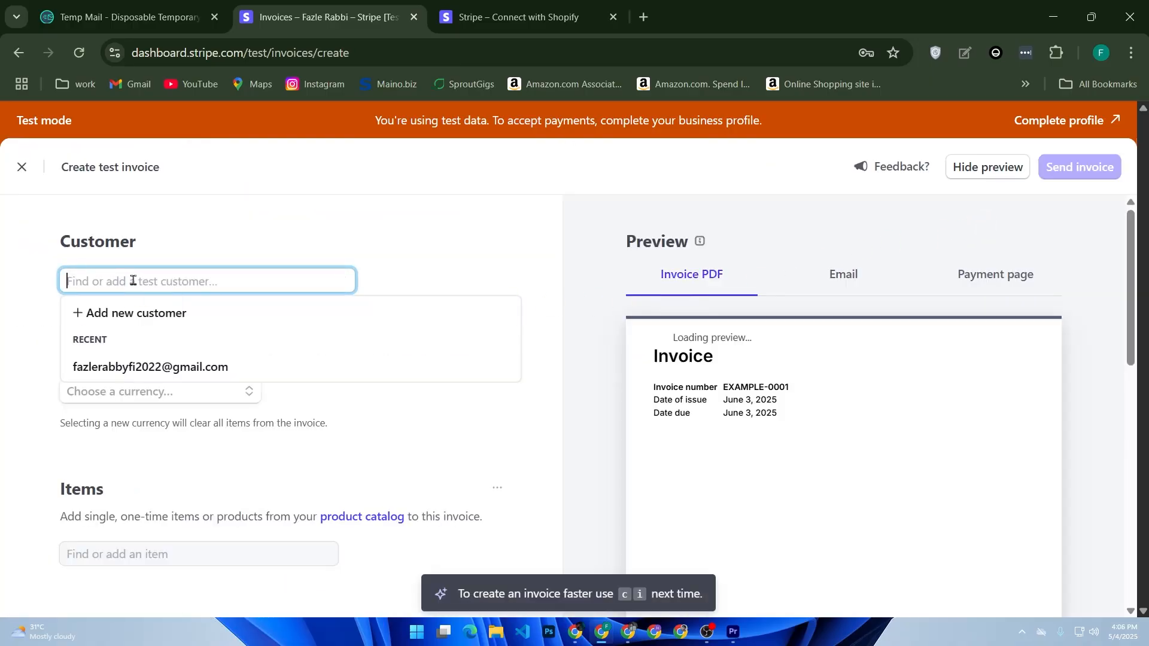
left_click(42, 299)
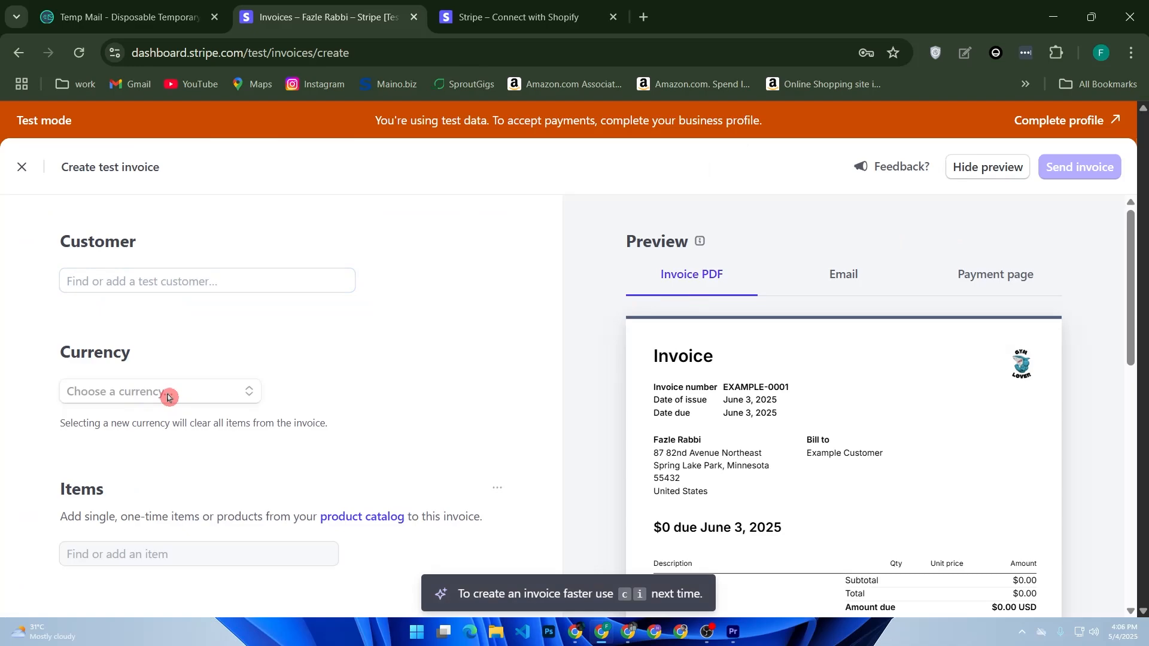
scroll(150, 464, "down", 2)
scroll(149, 431, "down", 5)
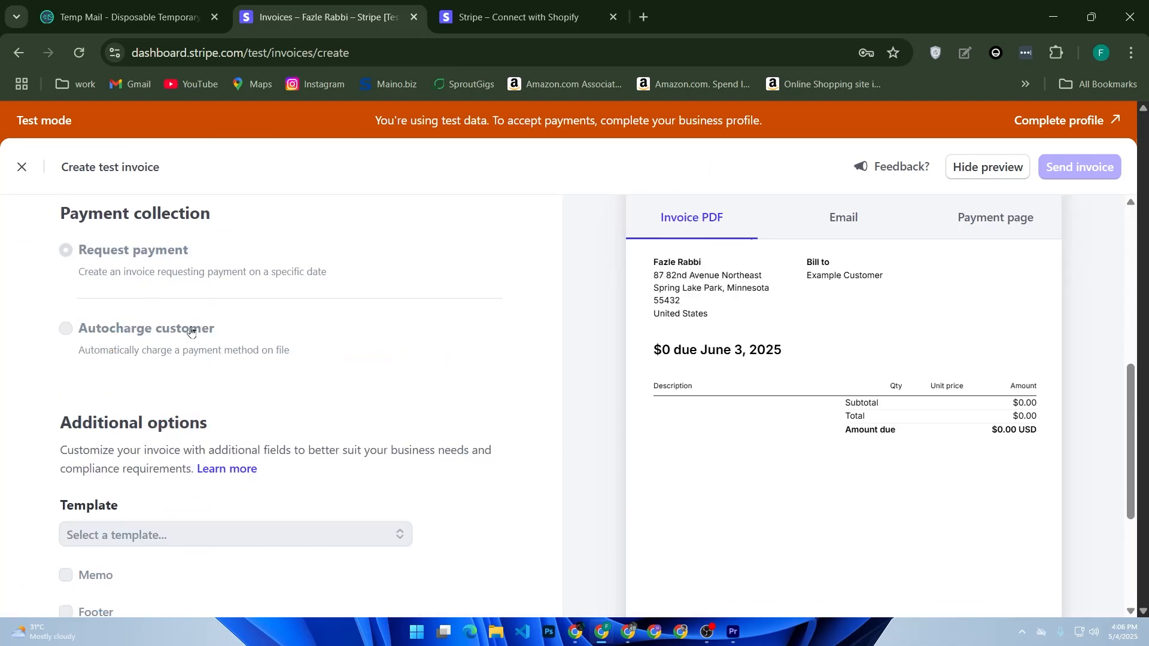
scroll(198, 410, "down", 4)
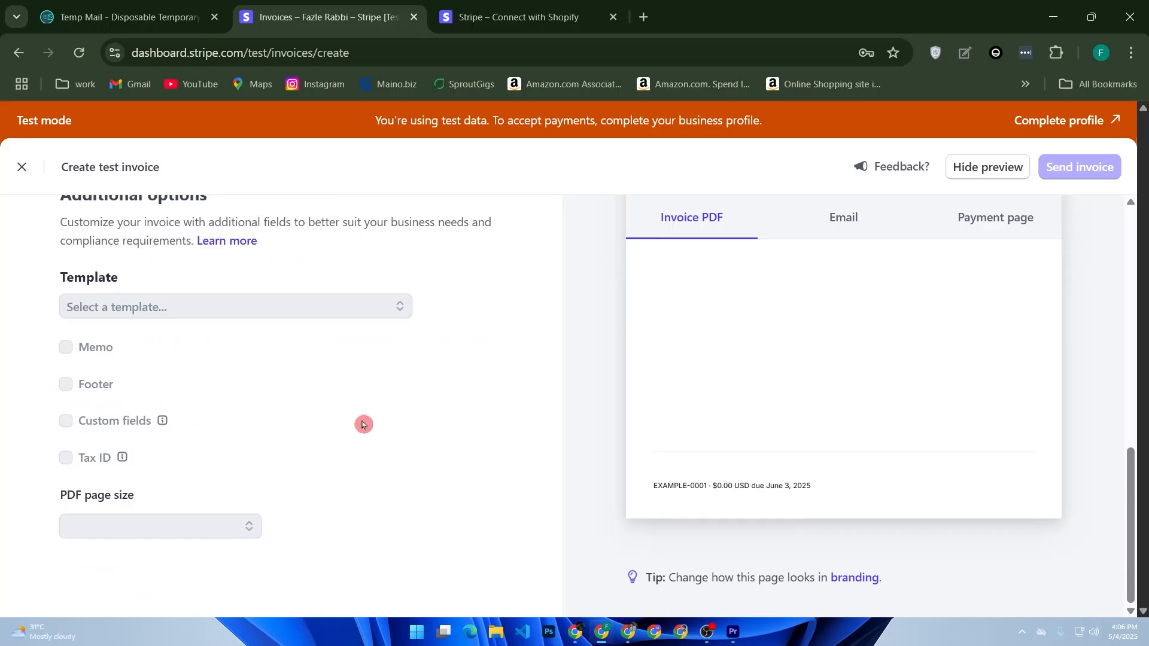
scroll(482, 460, "up", 10)
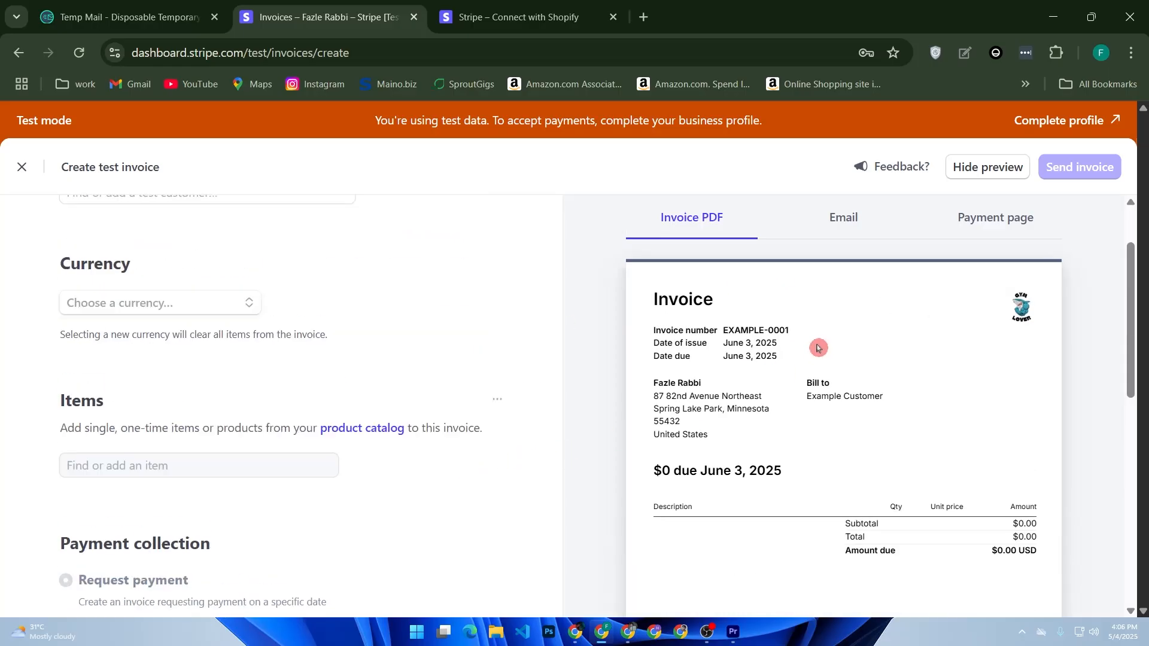